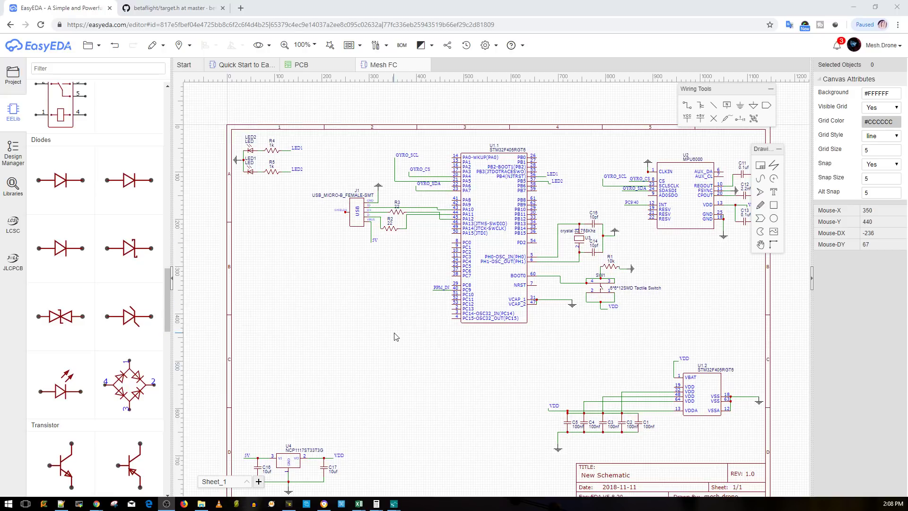
- Pan the Mesh FC schematic across the microcontroller, USB connector and LED circuit
{"action": "scroll", "coordinate": [395, 334], "scroll_direction": "up", "scroll_amount": 2}
{"action": "scroll", "coordinate": [385, 329], "scroll_direction": "down", "scroll_amount": 3}
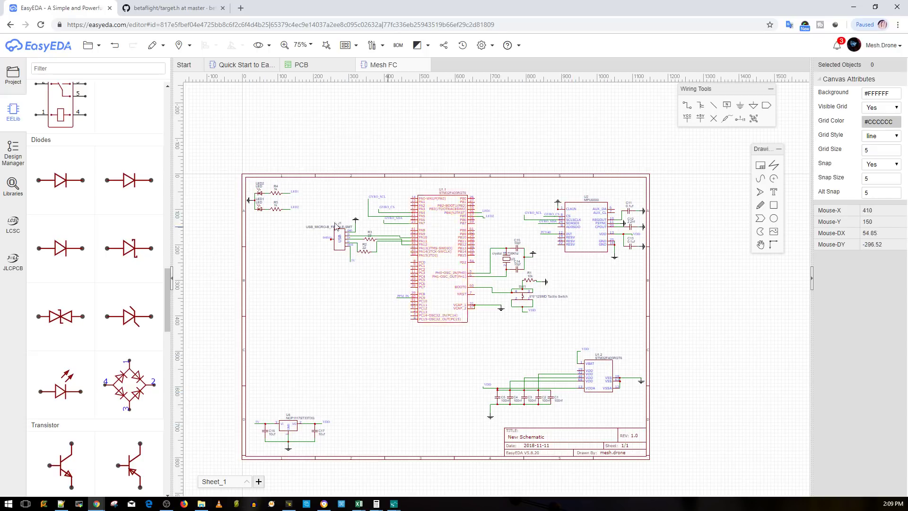
{"action": "scroll", "coordinate": [590, 389], "scroll_direction": "up", "scroll_amount": 5}
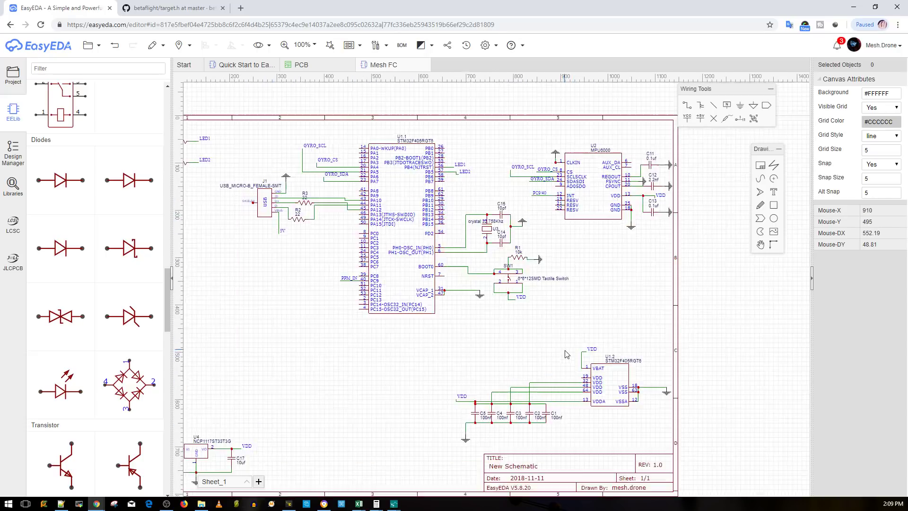
{"action": "scroll", "coordinate": [407, 304], "scroll_direction": "down", "scroll_amount": 2}
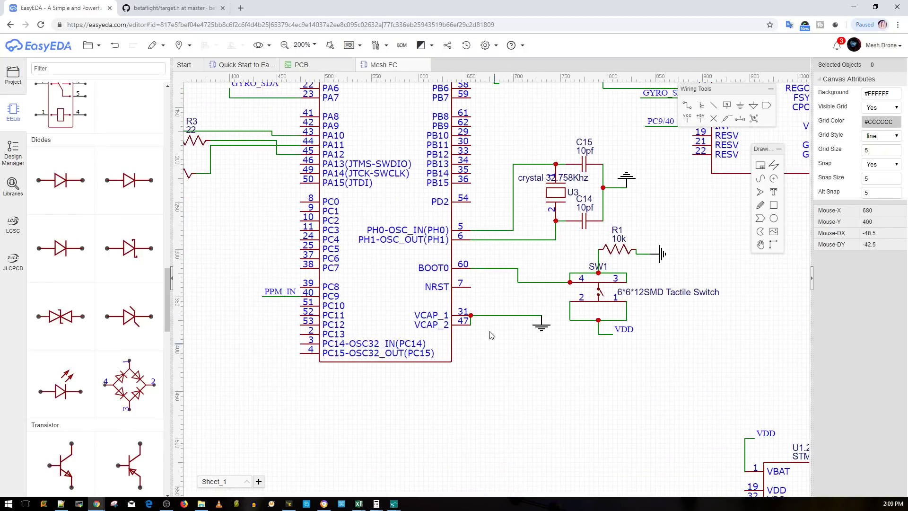
{"action": "scroll", "coordinate": [501, 268], "scroll_direction": "up", "scroll_amount": 2}
{"action": "scroll", "coordinate": [502, 272], "scroll_direction": "down", "scroll_amount": 2}
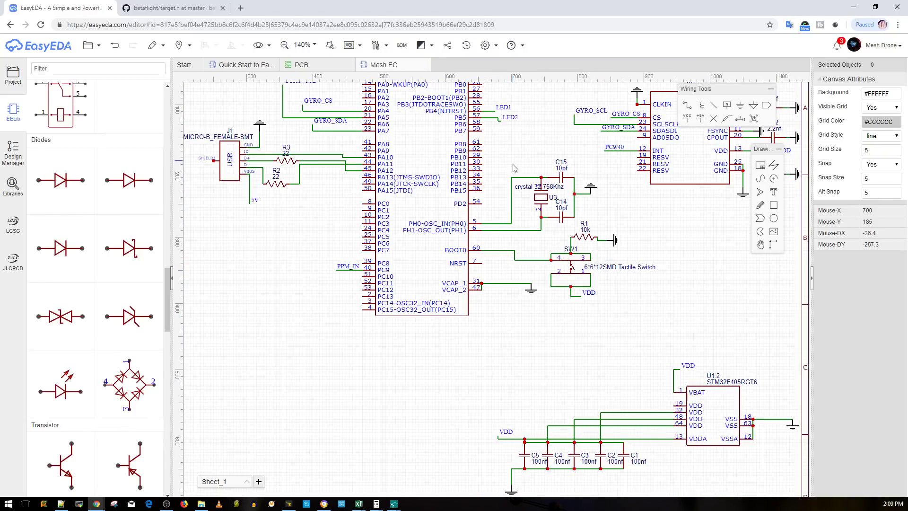
{"action": "scroll", "coordinate": [514, 168], "scroll_direction": "up", "scroll_amount": 2}
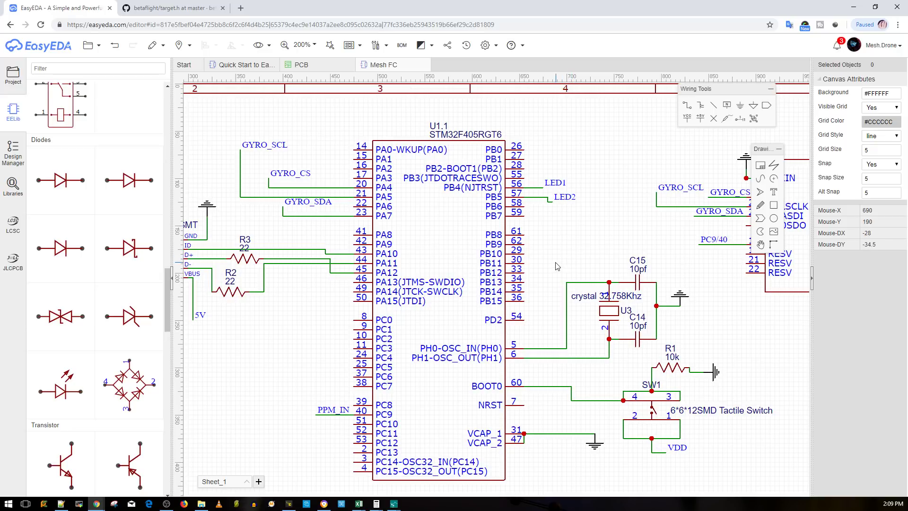
{"action": "right_click_drag", "start_coordinate": [547, 252], "coordinate": [562, 232]}
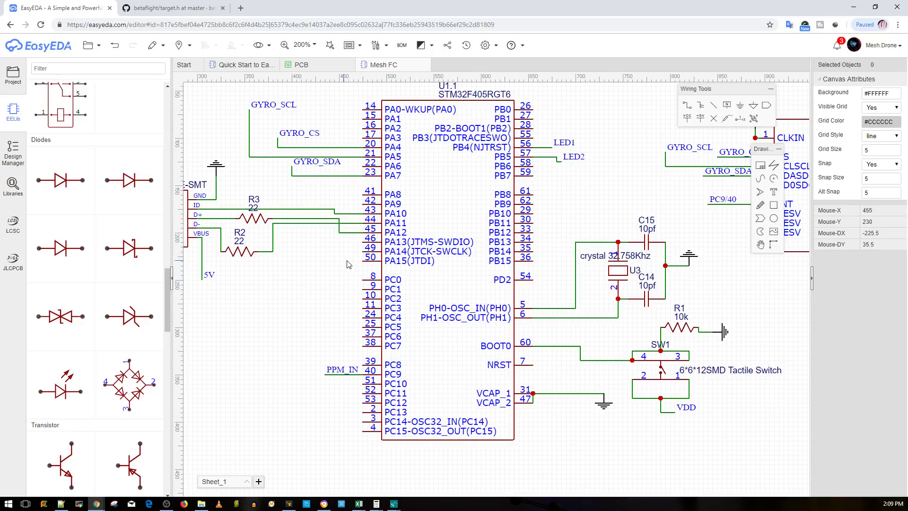
{"action": "scroll", "coordinate": [325, 262], "scroll_direction": "down", "scroll_amount": 3}
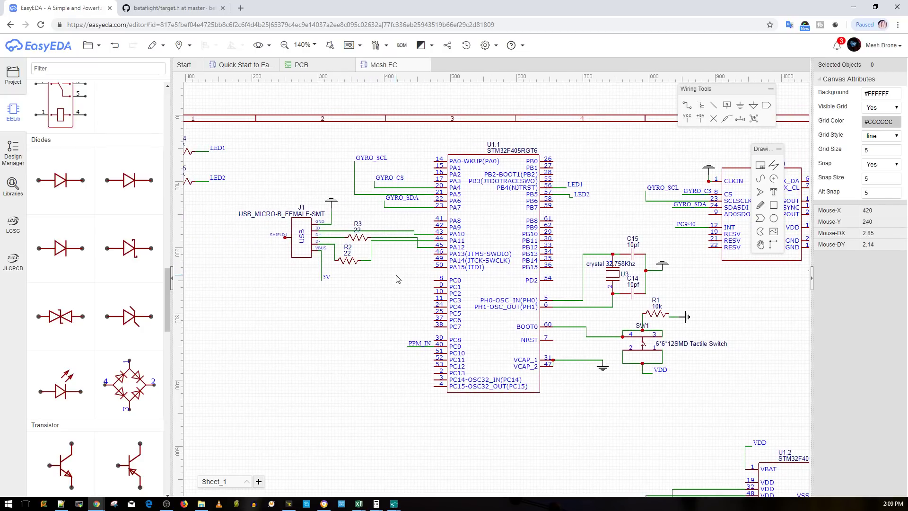
{"action": "right_click_drag", "start_coordinate": [338, 319], "coordinate": [379, 269]}
{"action": "scroll", "coordinate": [379, 269], "scroll_direction": "down", "scroll_amount": 3}
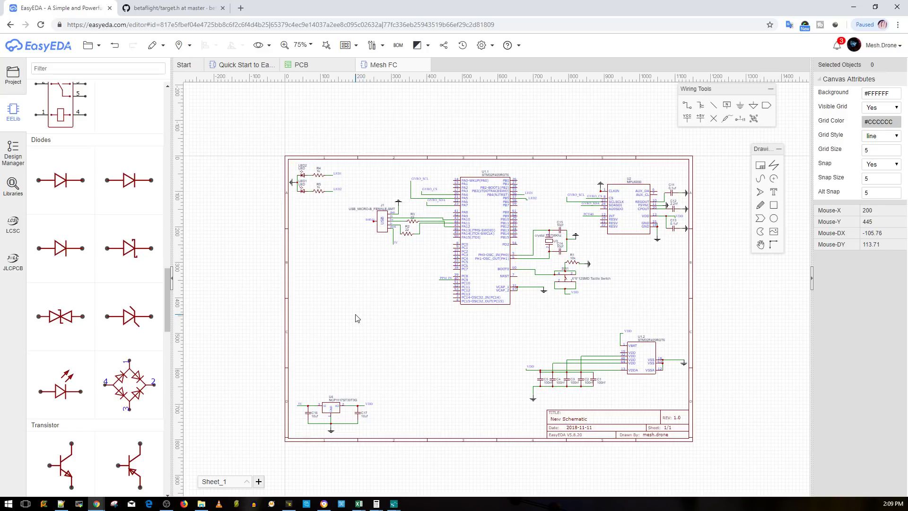
{"action": "scroll", "coordinate": [409, 305], "scroll_direction": "up", "scroll_amount": 1}
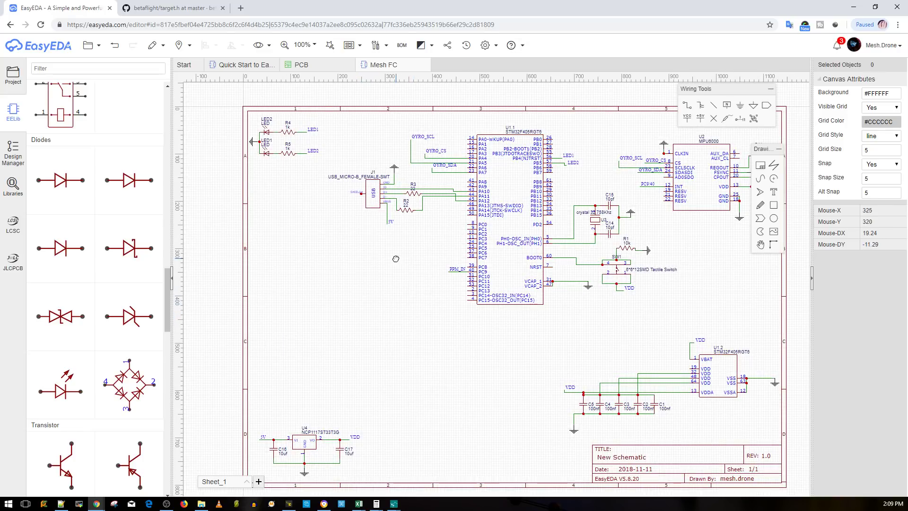
{"action": "right_click_drag", "start_coordinate": [396, 259], "coordinate": [398, 314]}
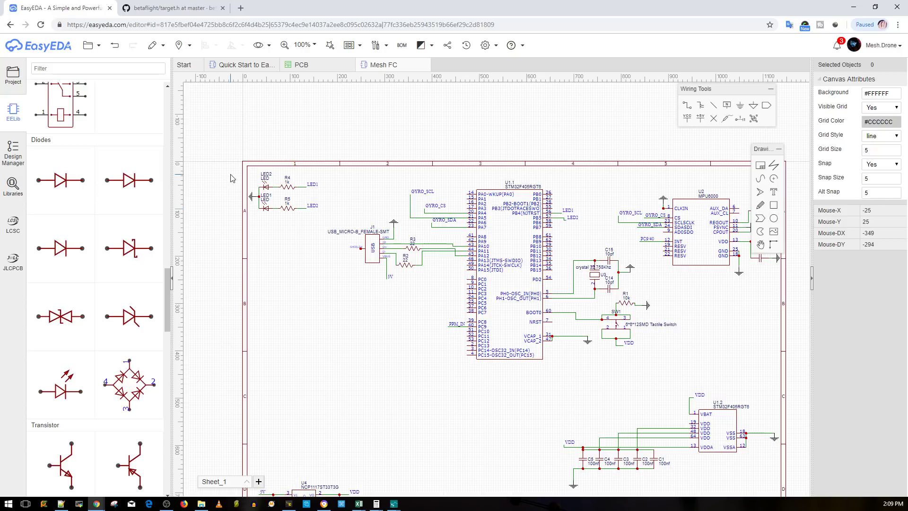
- Switch to GitHub's FURYF4 target.h and highlight the FuryF4OSD and FuryF4 product strings
{"action": "left_click", "coordinate": [183, 9]}
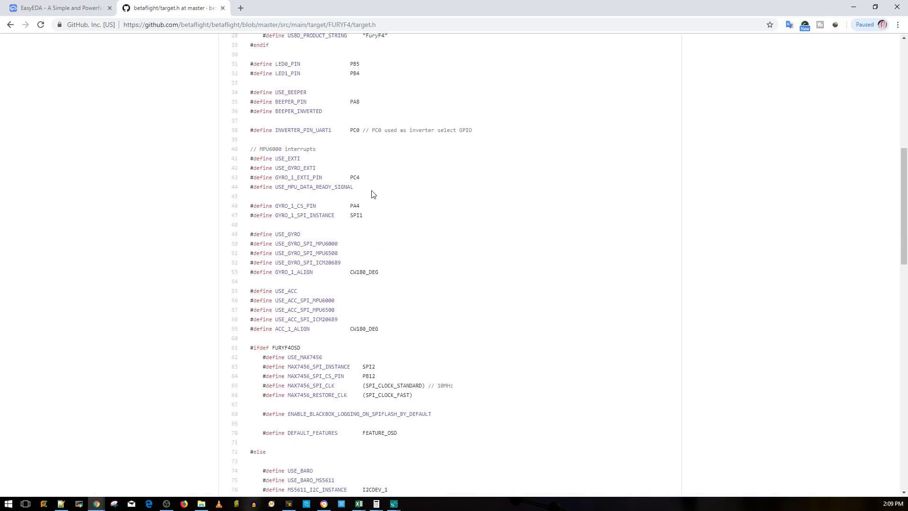
{"action": "scroll", "coordinate": [373, 195], "scroll_direction": "up", "scroll_amount": 9}
{"action": "scroll", "coordinate": [426, 241], "scroll_direction": "down", "scroll_amount": 3}
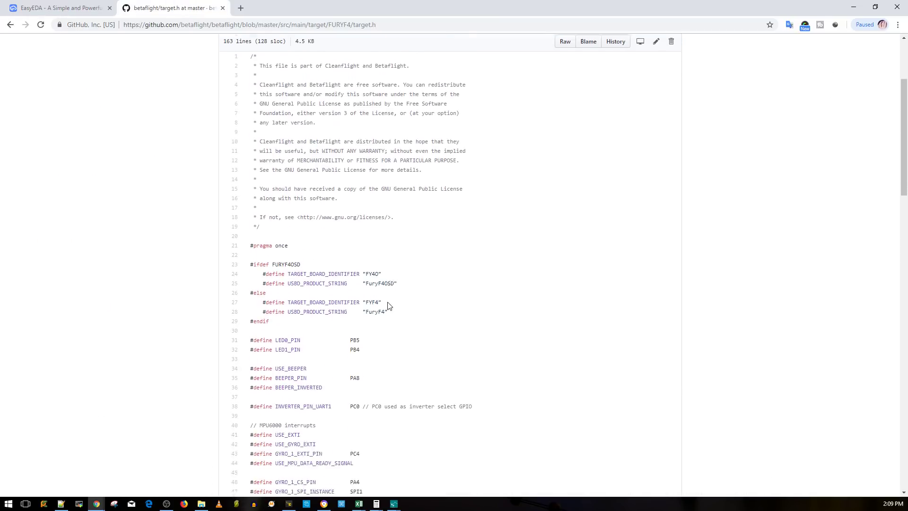
{"action": "scroll", "coordinate": [388, 305], "scroll_direction": "down", "scroll_amount": 1}
{"action": "double_click", "coordinate": [386, 244]}
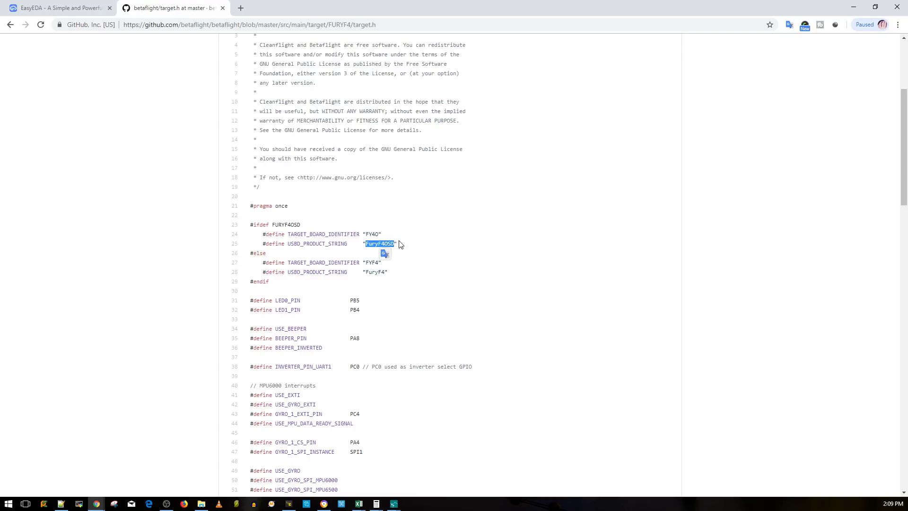
{"action": "left_click", "coordinate": [414, 257]}
{"action": "double_click", "coordinate": [379, 272]}
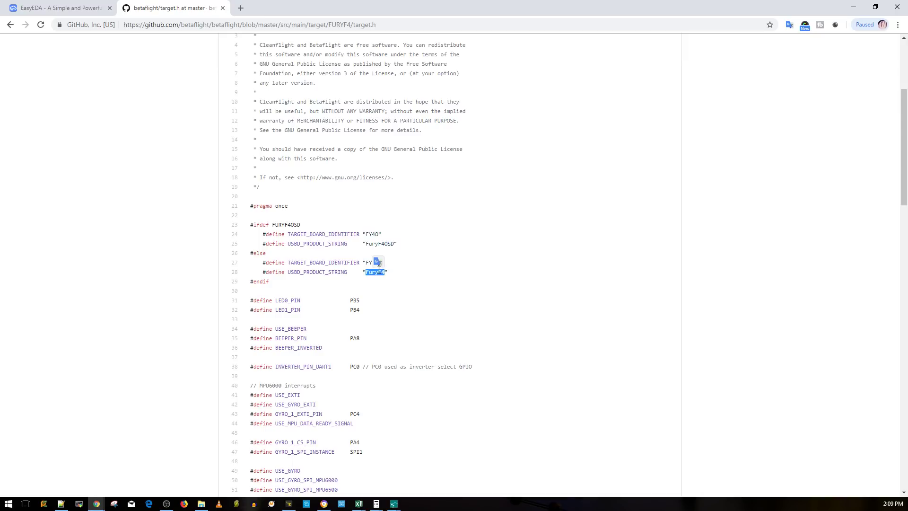
{"action": "double_click", "coordinate": [378, 244]}
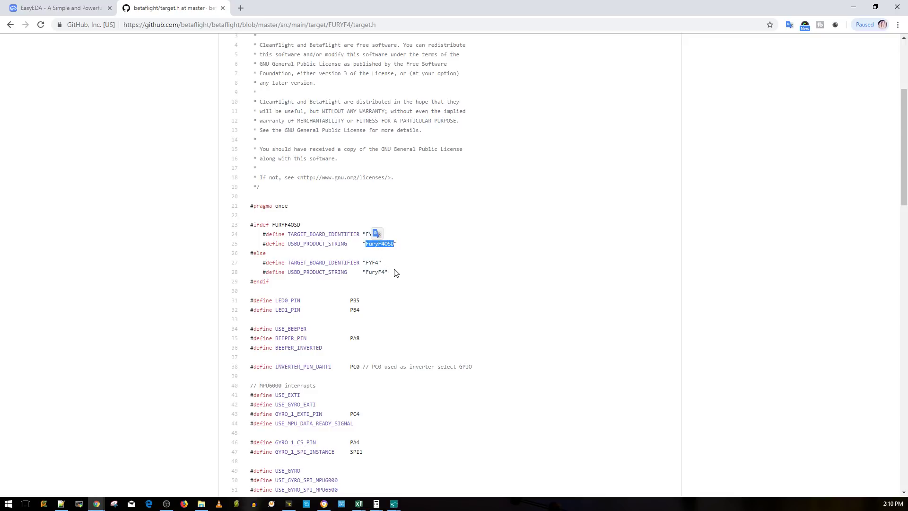
- Highlight the USE_ACC_SPI_ICM20689 define and the FURYF4OSD condition in target.h
{"action": "scroll", "coordinate": [394, 272], "scroll_direction": "down", "scroll_amount": 5}
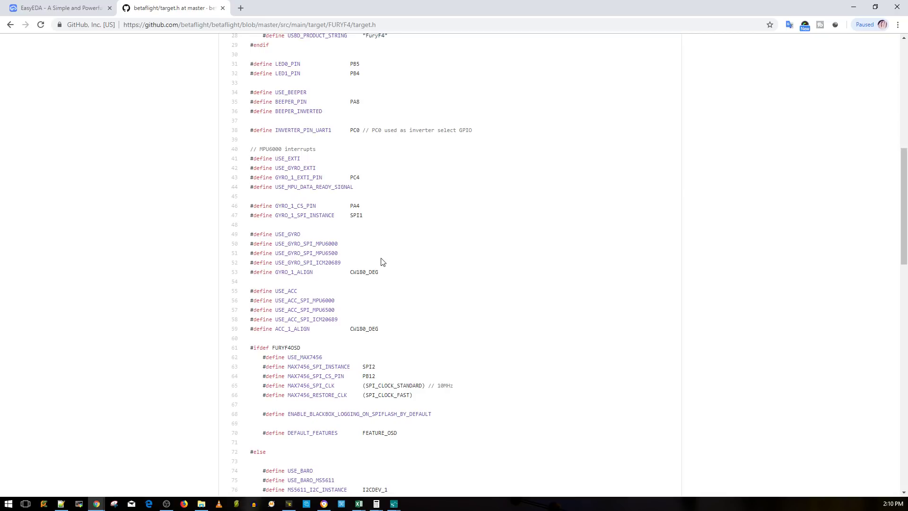
{"action": "scroll", "coordinate": [381, 260], "scroll_direction": "down", "scroll_amount": 1}
{"action": "double_click", "coordinate": [331, 272]}
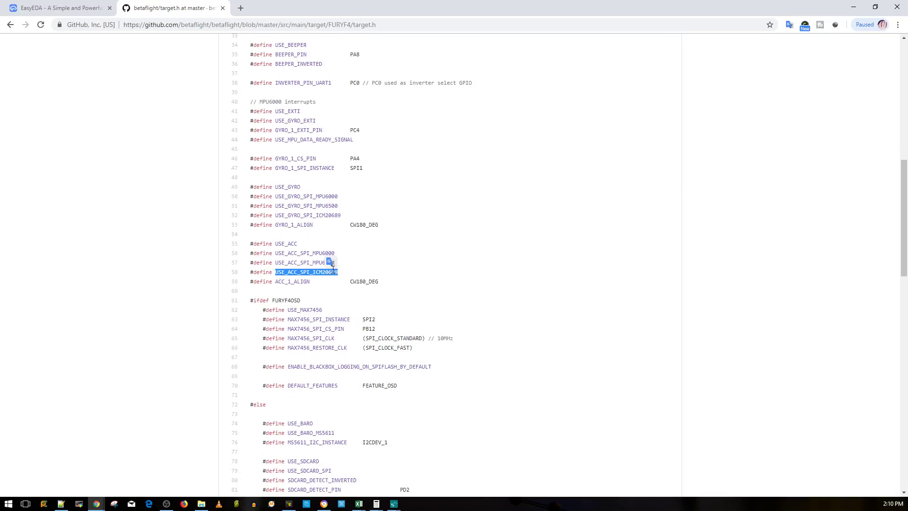
{"action": "left_click", "coordinate": [332, 260]}
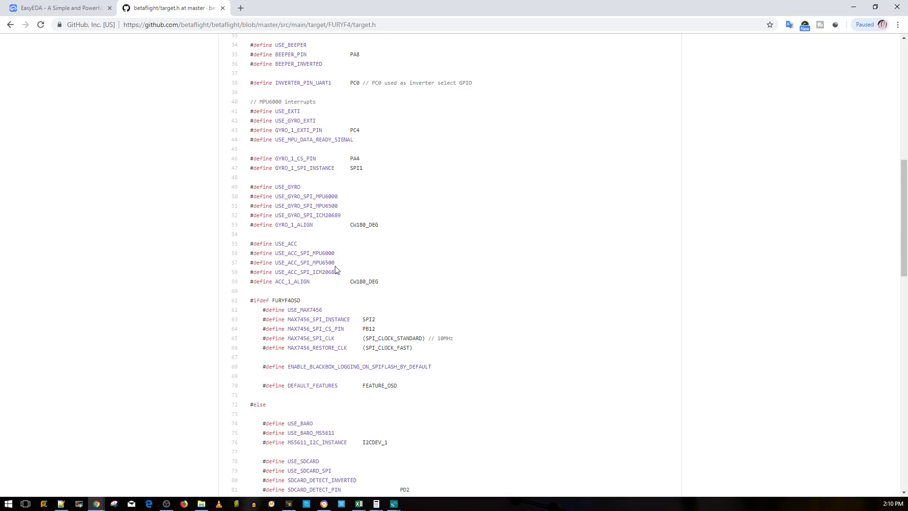
{"action": "double_click", "coordinate": [334, 273]}
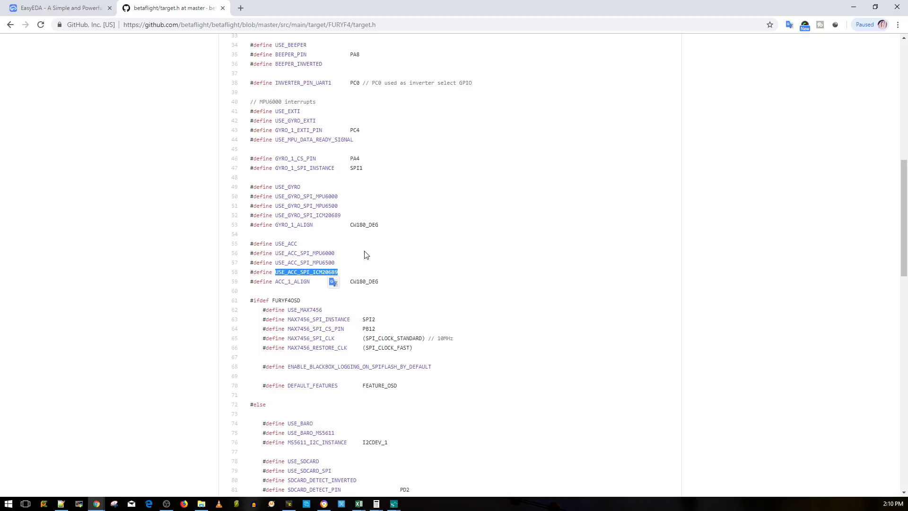
{"action": "scroll", "coordinate": [373, 244], "scroll_direction": "down", "scroll_amount": 2}
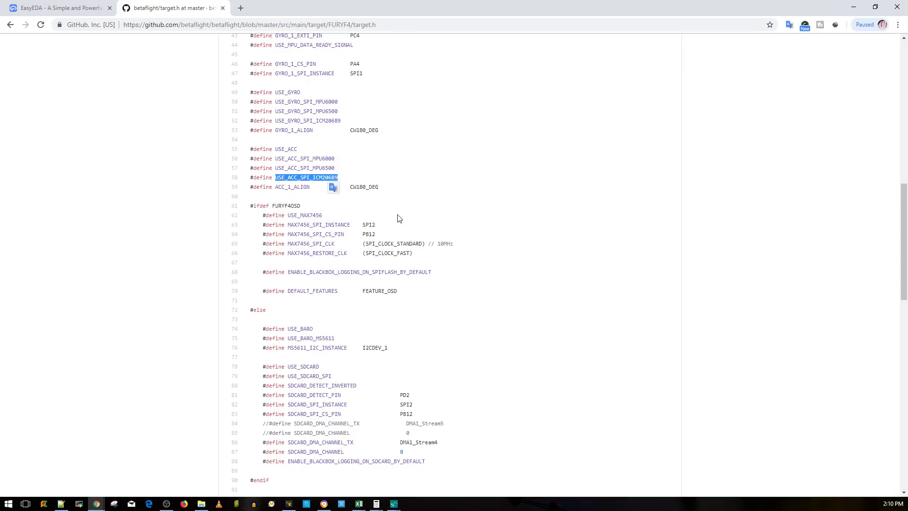
{"action": "left_click", "coordinate": [286, 209]}
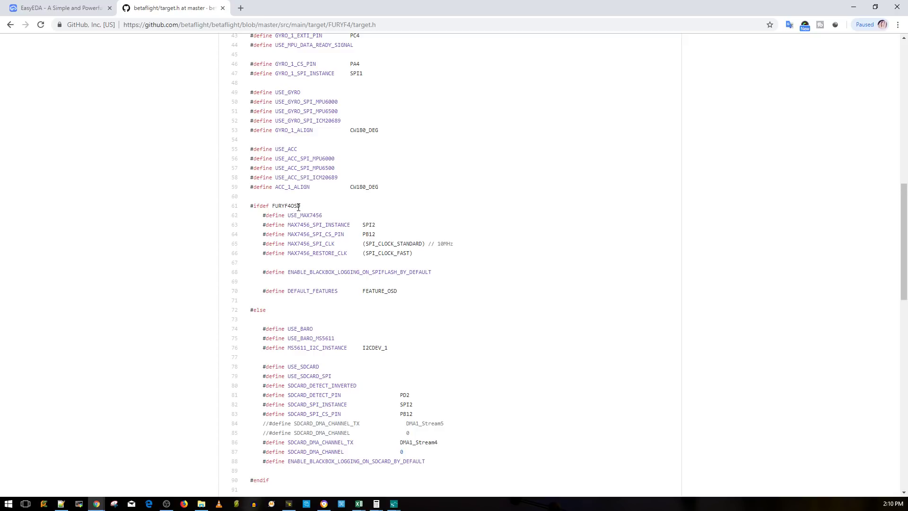
{"action": "double_click", "coordinate": [295, 208]}
- Highlight MAX7456_SPI_INSTANCE and its SPI2 instance and PB12 chip-select values
{"action": "scroll", "coordinate": [385, 229], "scroll_direction": "down", "scroll_amount": 1}
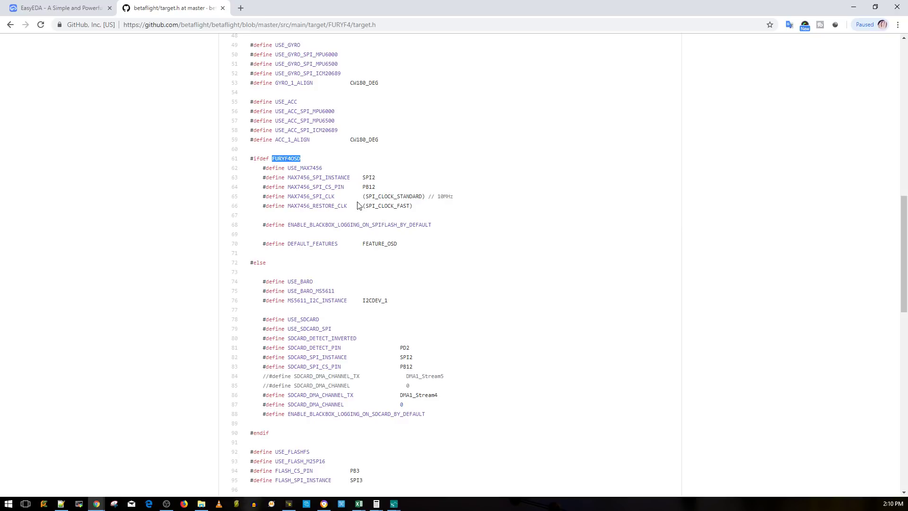
{"action": "double_click", "coordinate": [293, 179]}
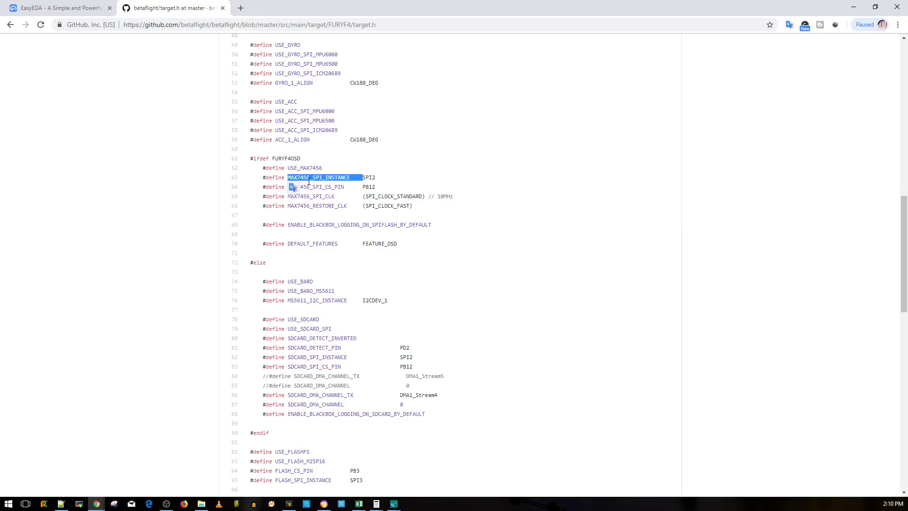
{"action": "left_click", "coordinate": [308, 179]}
{"action": "double_click", "coordinate": [368, 177]}
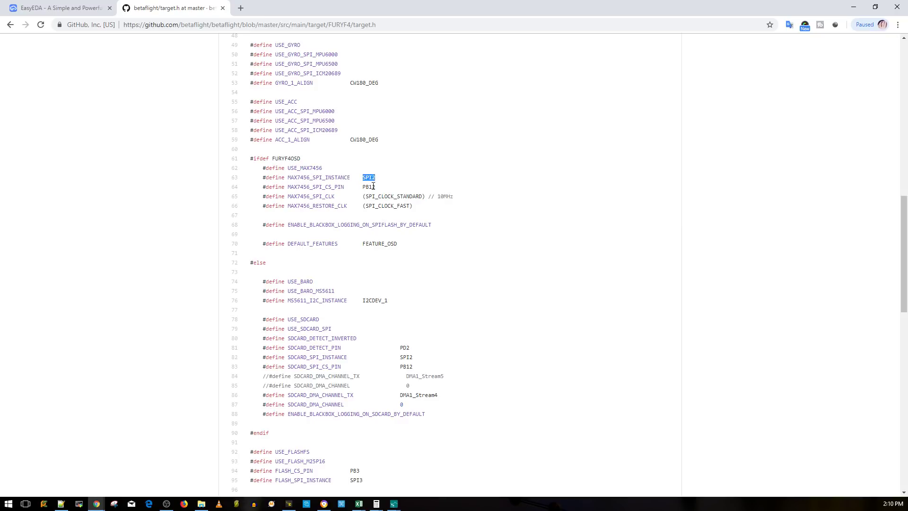
{"action": "double_click", "coordinate": [369, 187]}
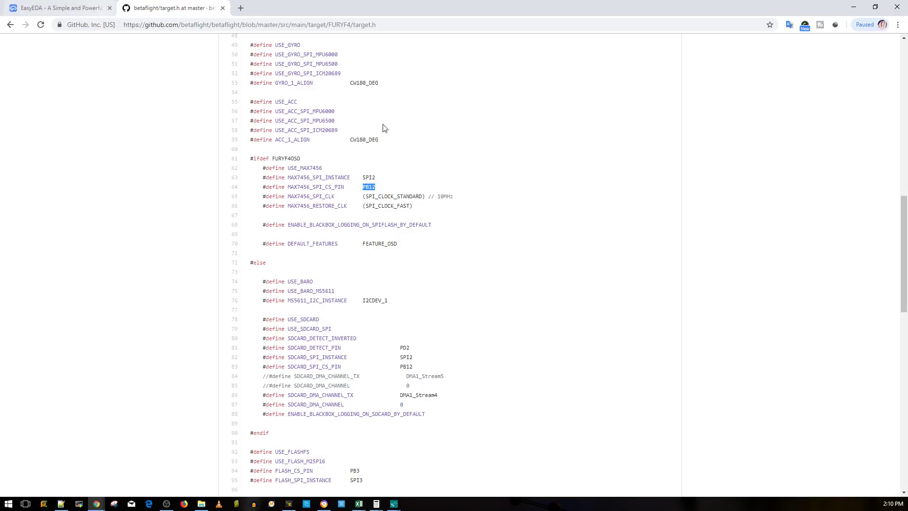
- Return to the Mesh FC schematic and zoom out to view the whole sheet at 100%
{"action": "left_click", "coordinate": [80, 7]}
{"action": "scroll", "coordinate": [451, 143], "scroll_direction": "up", "scroll_amount": 5}
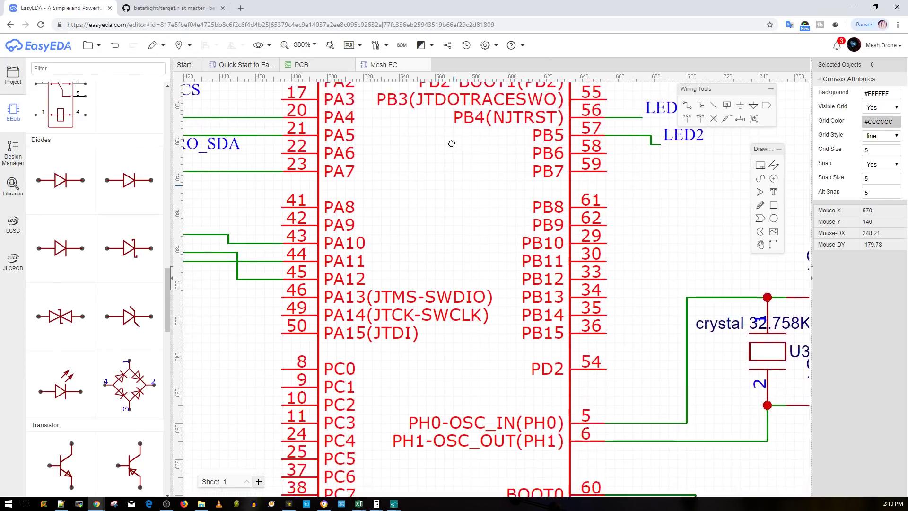
{"action": "right_click_drag", "start_coordinate": [452, 143], "coordinate": [447, 83]}
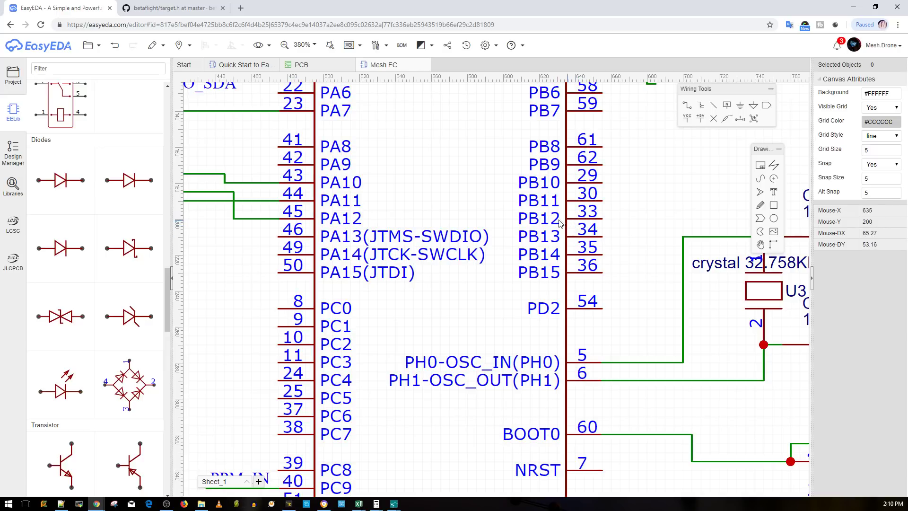
{"action": "scroll", "coordinate": [470, 208], "scroll_direction": "down", "scroll_amount": 3}
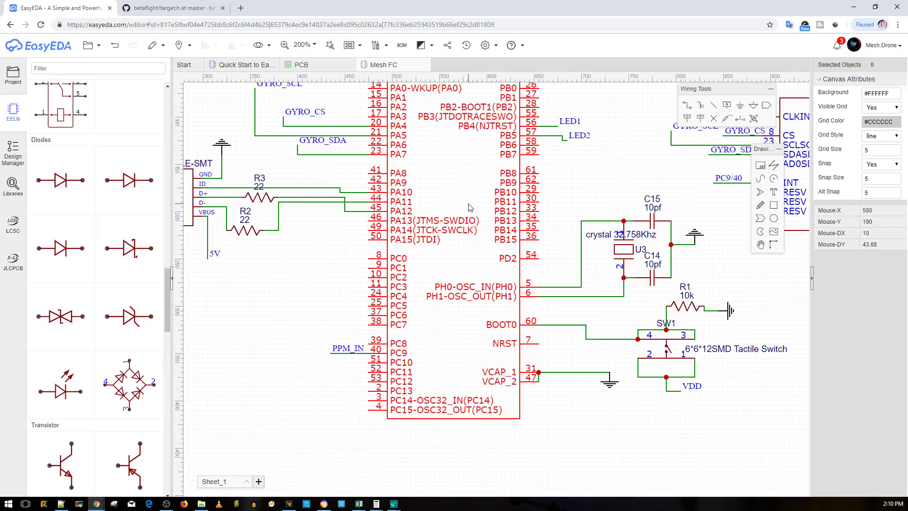
{"action": "scroll", "coordinate": [424, 184], "scroll_direction": "down", "scroll_amount": 3}
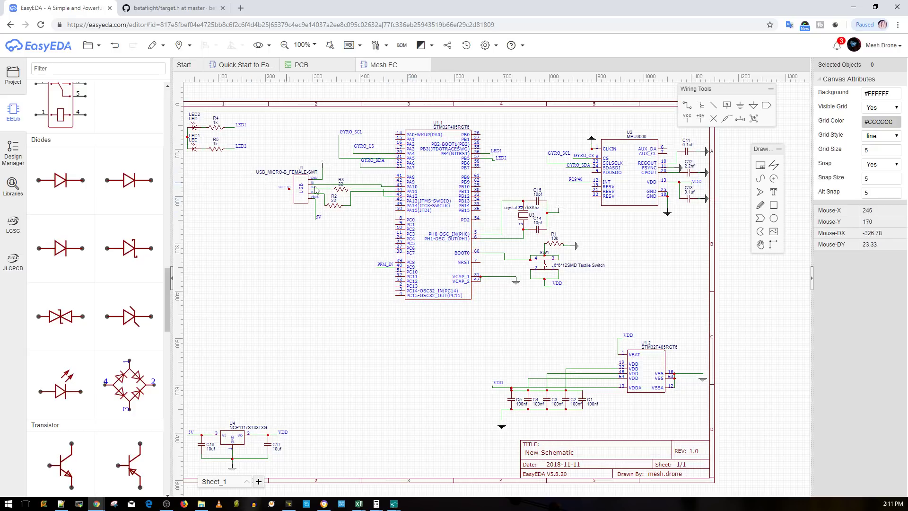
{"action": "scroll", "coordinate": [389, 226], "scroll_direction": "up", "scroll_amount": 2}
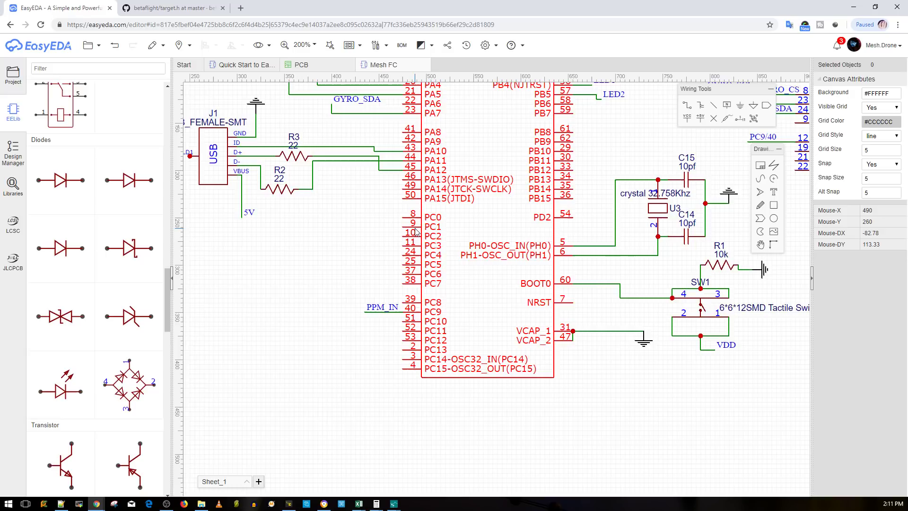
{"action": "scroll", "coordinate": [418, 231], "scroll_direction": "down", "scroll_amount": 1}
{"action": "scroll", "coordinate": [419, 221], "scroll_direction": "down", "scroll_amount": 1}
{"action": "scroll", "coordinate": [401, 247], "scroll_direction": "down", "scroll_amount": 2}
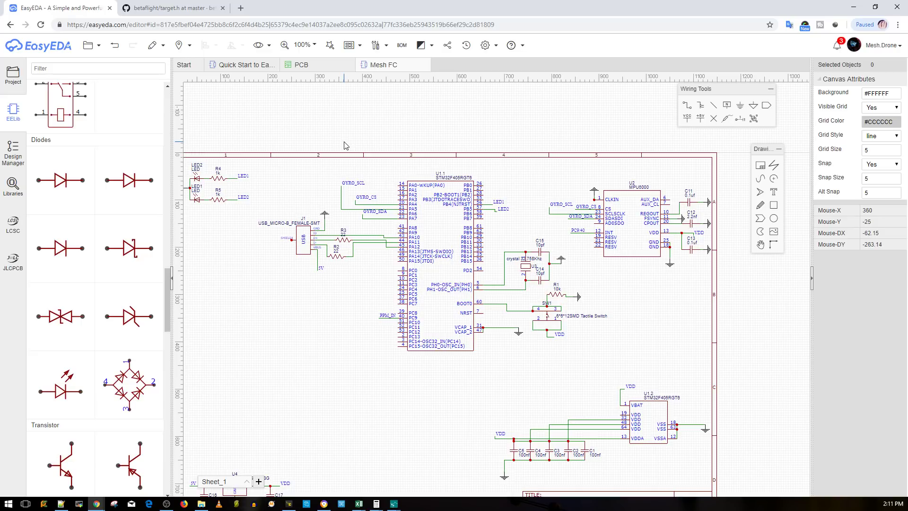
- Convert the schematic to a new PCB and centre the board outline in view
{"action": "left_click", "coordinate": [350, 45]}
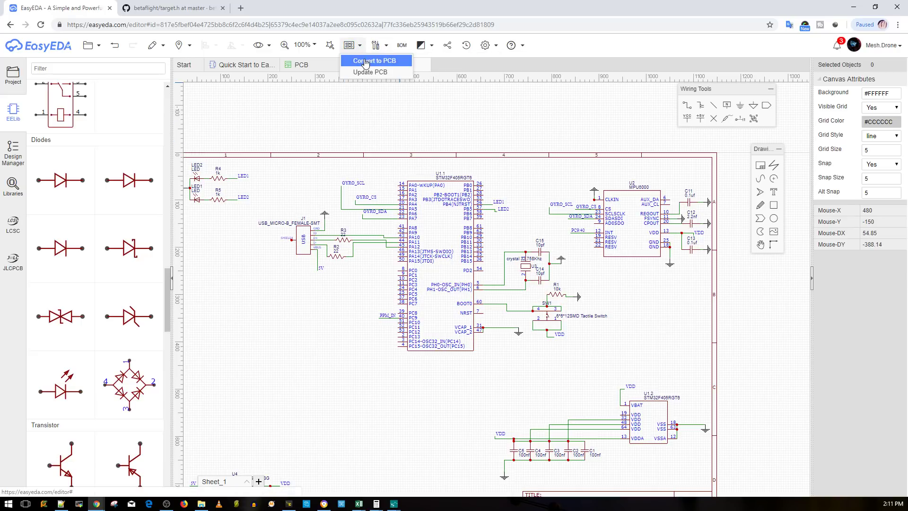
{"action": "left_click", "coordinate": [366, 61]}
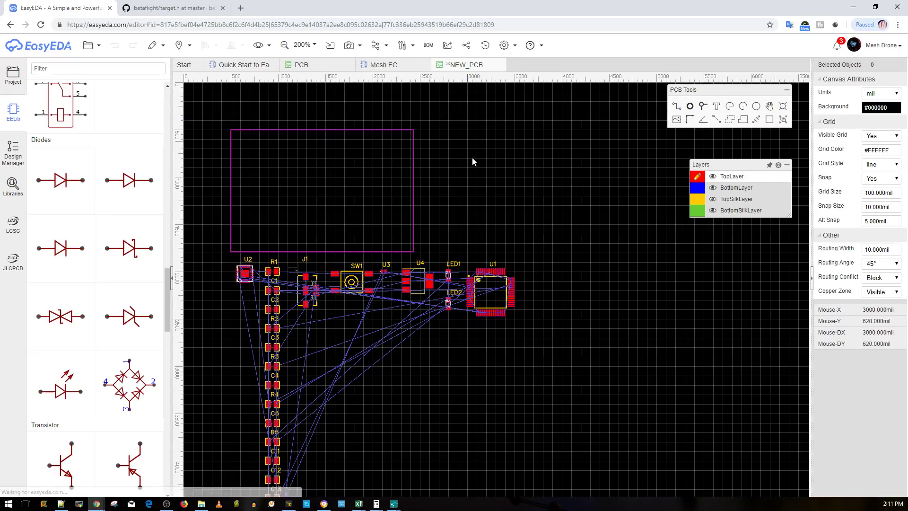
{"action": "right_click_drag", "start_coordinate": [469, 189], "coordinate": [570, 232]}
{"action": "scroll", "coordinate": [543, 157], "scroll_direction": "down", "scroll_amount": 3}
{"action": "scroll", "coordinate": [543, 160], "scroll_direction": "up", "scroll_amount": 3}
- Place U1 in the board centre, U2 upper left and SW1 lower right
{"action": "left_click", "coordinate": [618, 281]}
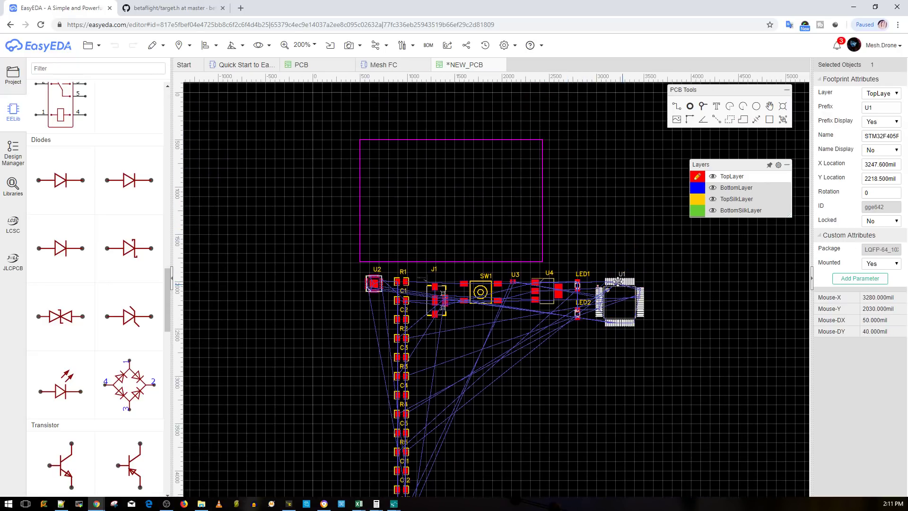
{"action": "left_click_drag", "start_coordinate": [618, 281], "coordinate": [470, 187]}
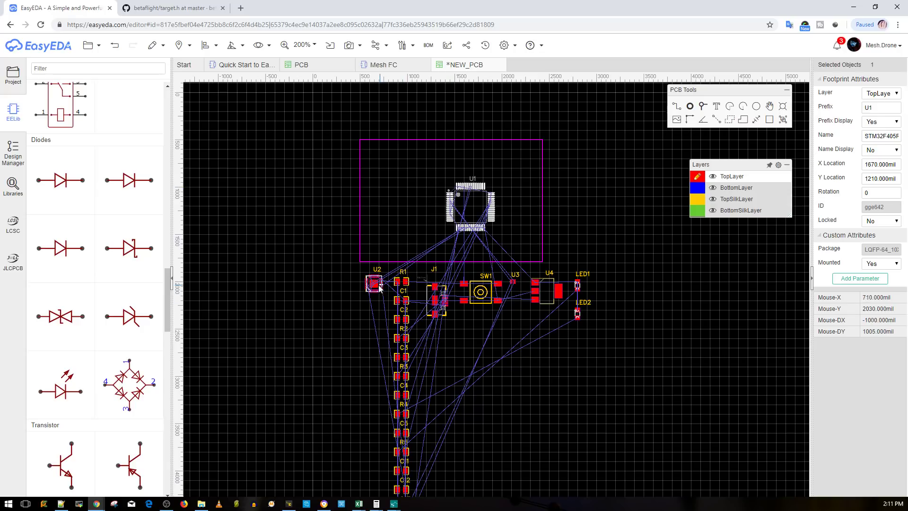
{"action": "left_click_drag", "start_coordinate": [380, 288], "coordinate": [393, 194]}
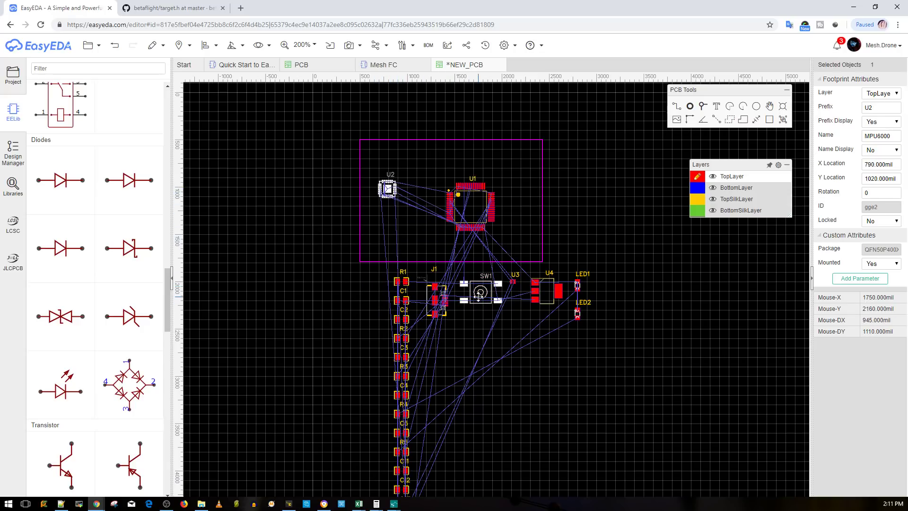
{"action": "left_click_drag", "start_coordinate": [478, 296], "coordinate": [520, 249]}
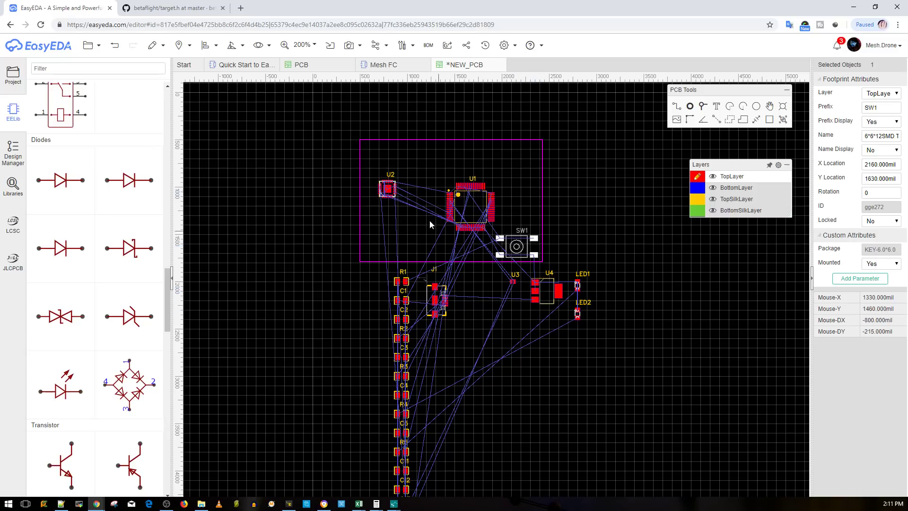
- Place LED1 and LED2 above U1 and R1 beside LED2 inside the outline
{"action": "left_click", "coordinate": [542, 140]}
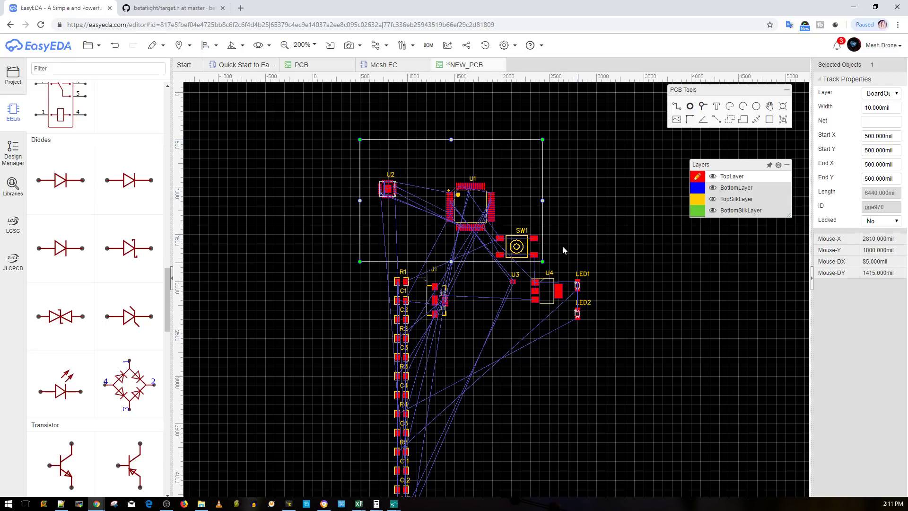
{"action": "left_click", "coordinate": [577, 285]}
{"action": "left_click_drag", "start_coordinate": [576, 284], "coordinate": [509, 164]}
{"action": "left_click_drag", "start_coordinate": [578, 312], "coordinate": [493, 161]}
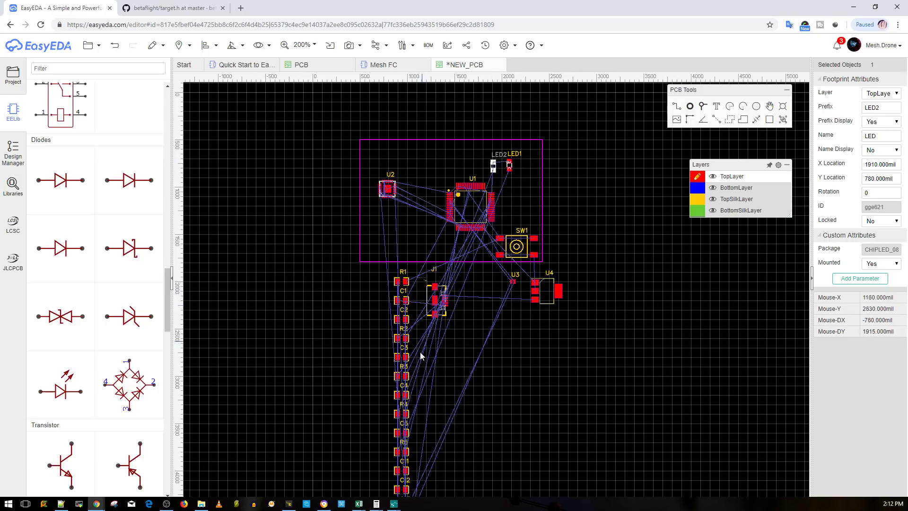
{"action": "scroll", "coordinate": [396, 294], "scroll_direction": "up", "scroll_amount": 3}
{"action": "left_click", "coordinate": [419, 337]}
{"action": "left_click_drag", "start_coordinate": [419, 338], "coordinate": [523, 177]}
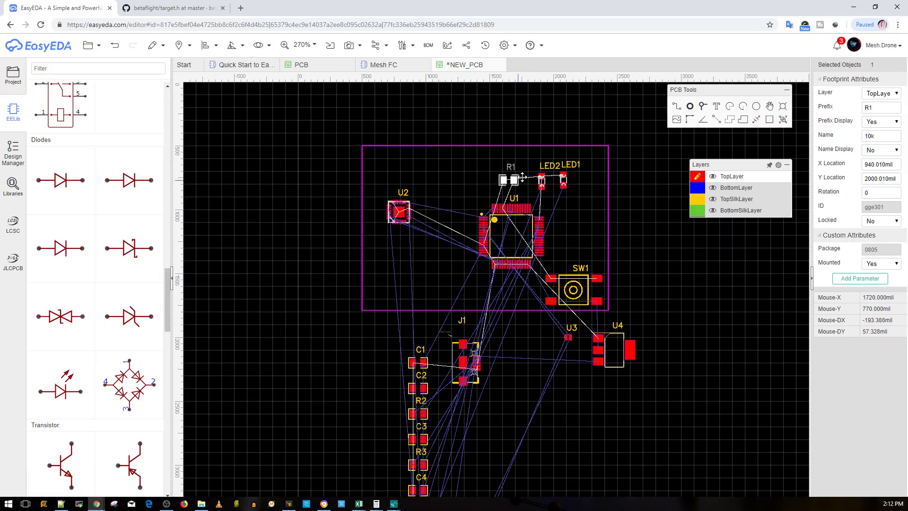
- Return to the Mesh FC schematic tab and pan to the MCU pins
{"action": "left_click", "coordinate": [390, 65]}
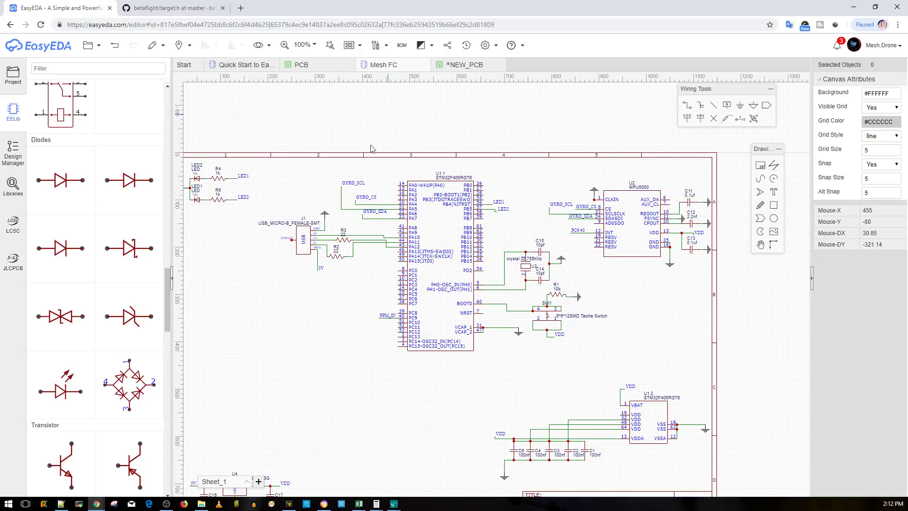
{"action": "scroll", "coordinate": [239, 190], "scroll_direction": "up", "scroll_amount": 5}
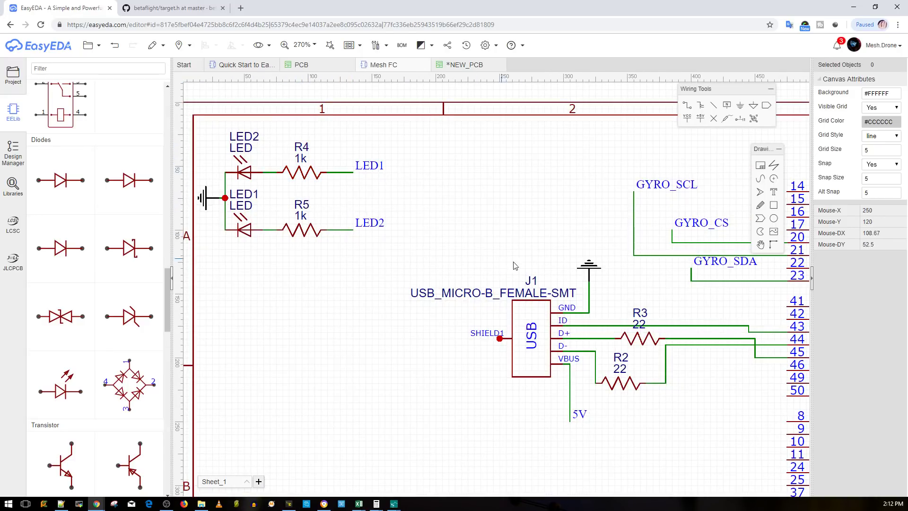
{"action": "right_click_drag", "start_coordinate": [516, 266], "coordinate": [355, 151]}
{"action": "scroll", "coordinate": [537, 282], "scroll_direction": "down", "scroll_amount": 3}
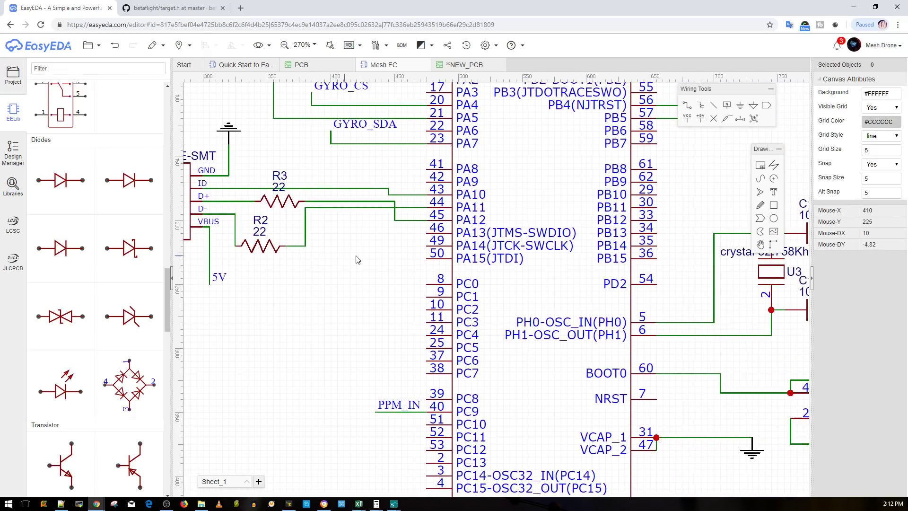
{"action": "scroll", "coordinate": [539, 284], "scroll_direction": "up", "scroll_amount": 4}
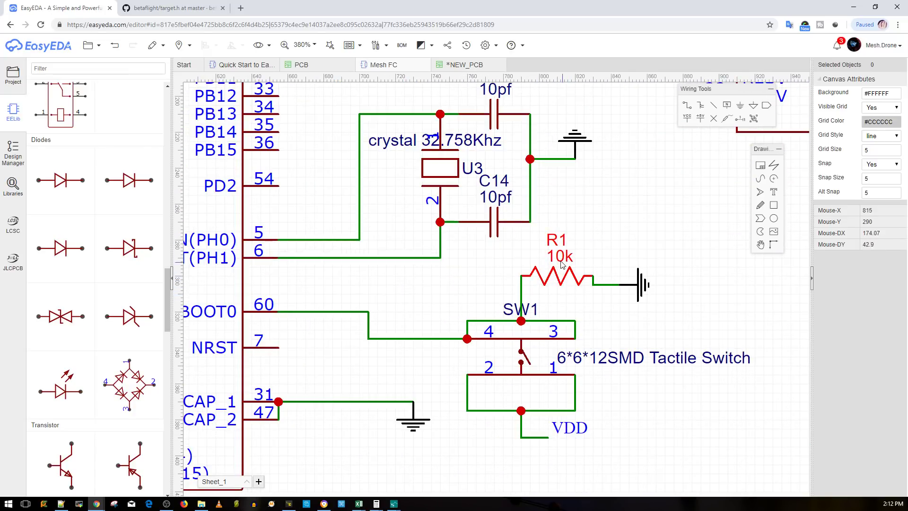
- Glance at the target.h page, then recentre the schematic sheet in EasyEDA
{"action": "left_click", "coordinate": [173, 8]}
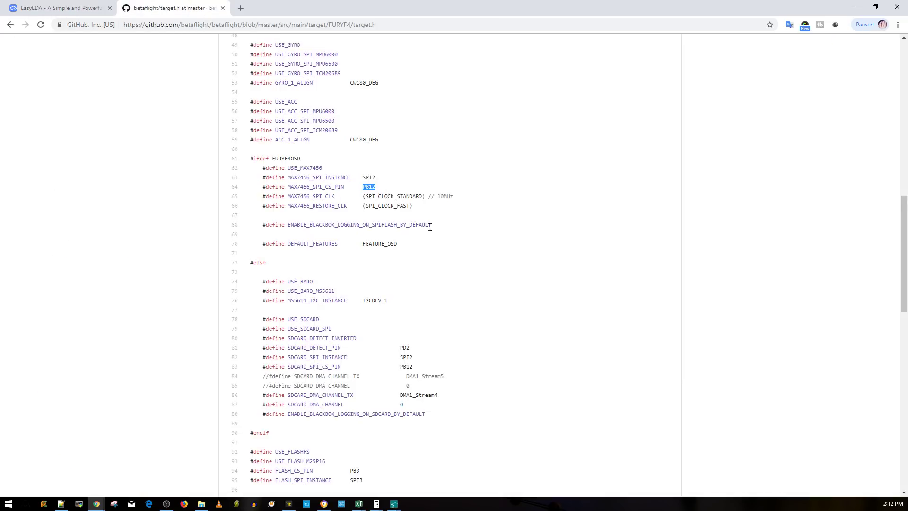
{"action": "left_click", "coordinate": [80, 3]}
{"action": "scroll", "coordinate": [411, 240], "scroll_direction": "up", "scroll_amount": 1}
{"action": "scroll", "coordinate": [410, 240], "scroll_direction": "down", "scroll_amount": 5}
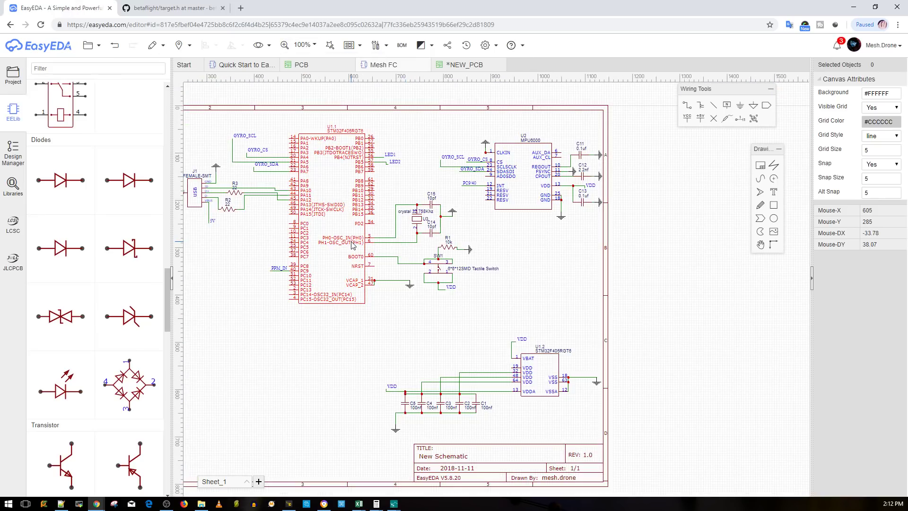
{"action": "right_click_drag", "start_coordinate": [257, 260], "coordinate": [406, 294]}
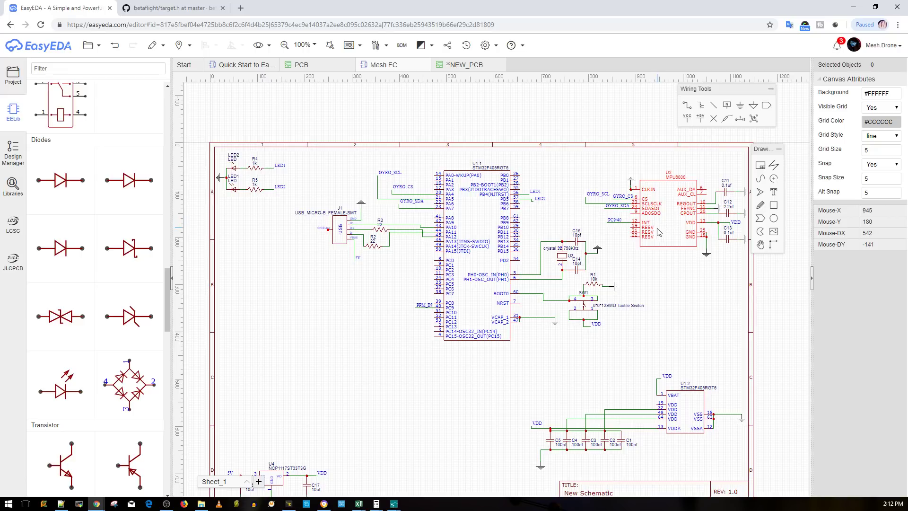
{"action": "right_click_drag", "start_coordinate": [679, 264], "coordinate": [640, 260]}
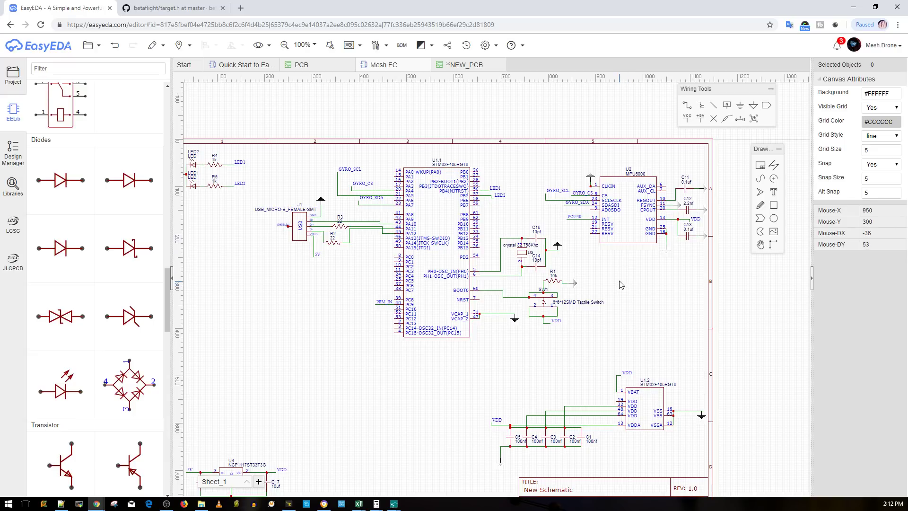
{"action": "scroll", "coordinate": [601, 277], "scroll_direction": "up", "scroll_amount": 2}
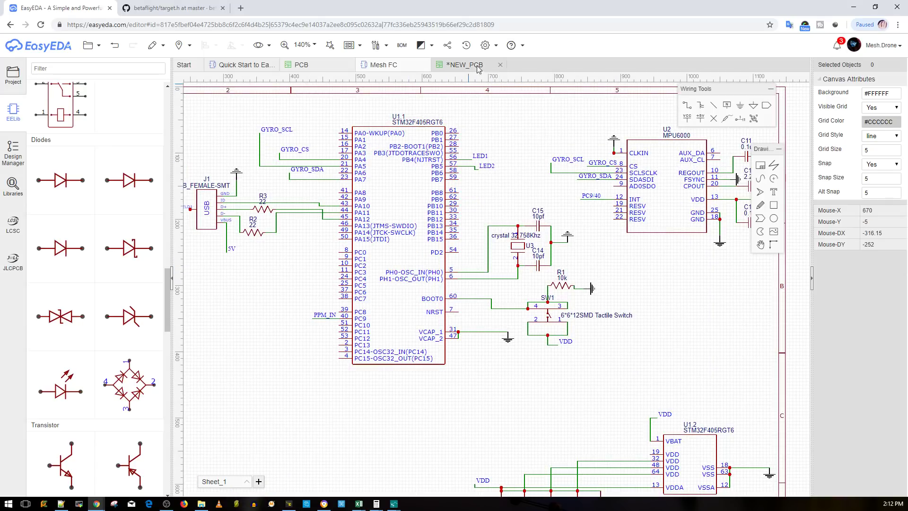
- Close the NEW_PCB tab without saving, then pan to the top of U1.1
{"action": "left_click", "coordinate": [500, 64]}
{"action": "left_click", "coordinate": [482, 268]}
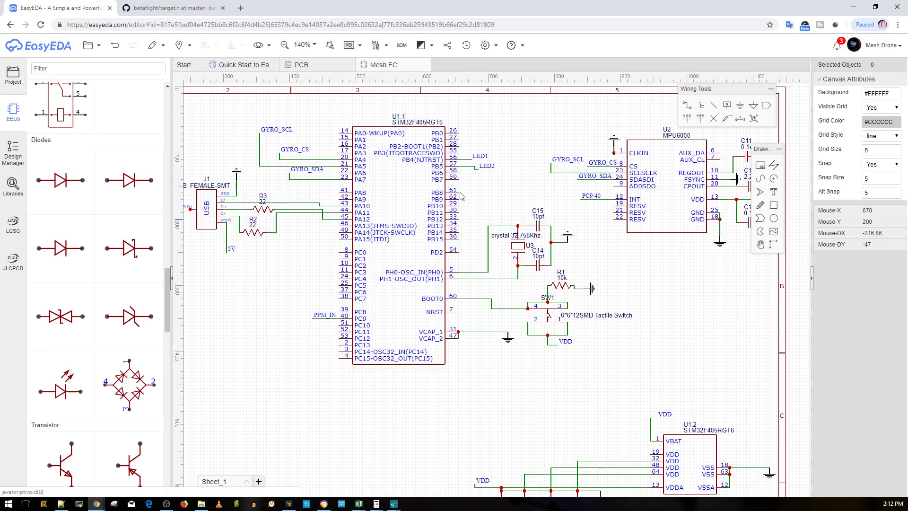
{"action": "scroll", "coordinate": [586, 261], "scroll_direction": "down", "scroll_amount": 3}
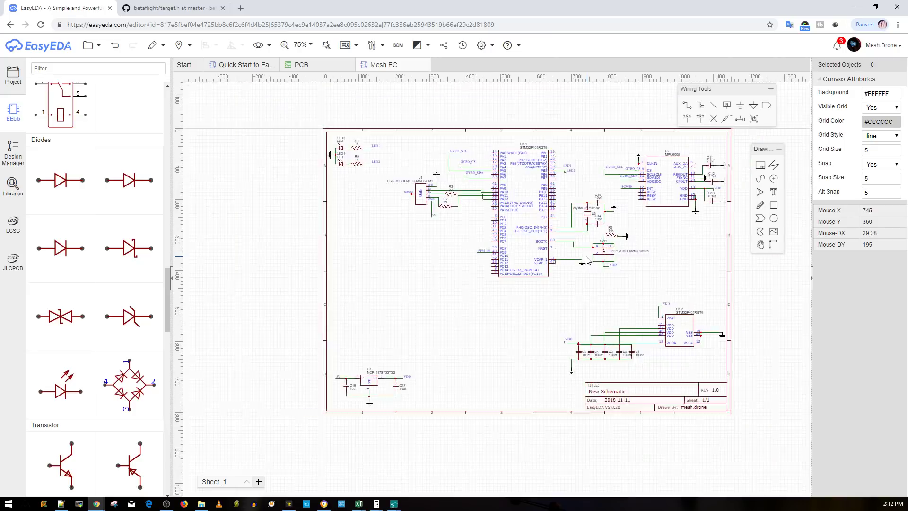
{"action": "scroll", "coordinate": [587, 260], "scroll_direction": "up", "scroll_amount": 3}
{"action": "right_click_drag", "start_coordinate": [556, 282], "coordinate": [508, 260]}
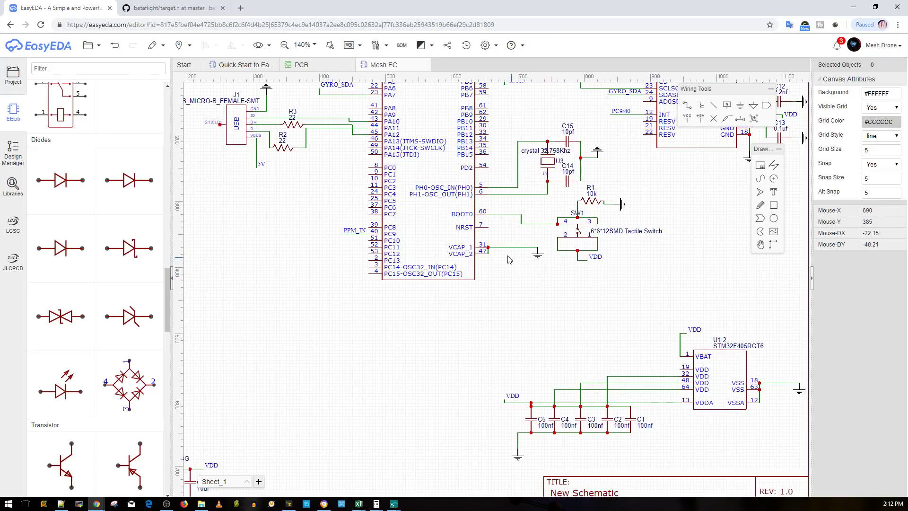
{"action": "right_click_drag", "start_coordinate": [301, 226], "coordinate": [349, 281]}
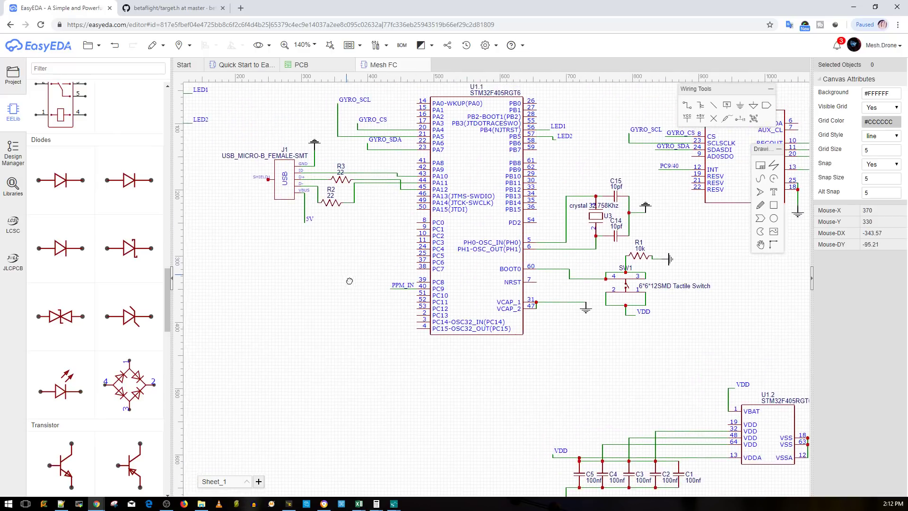
- Go back to GitHub's FURYF4 target folder and reopen target.h
{"action": "left_click", "coordinate": [177, 7]}
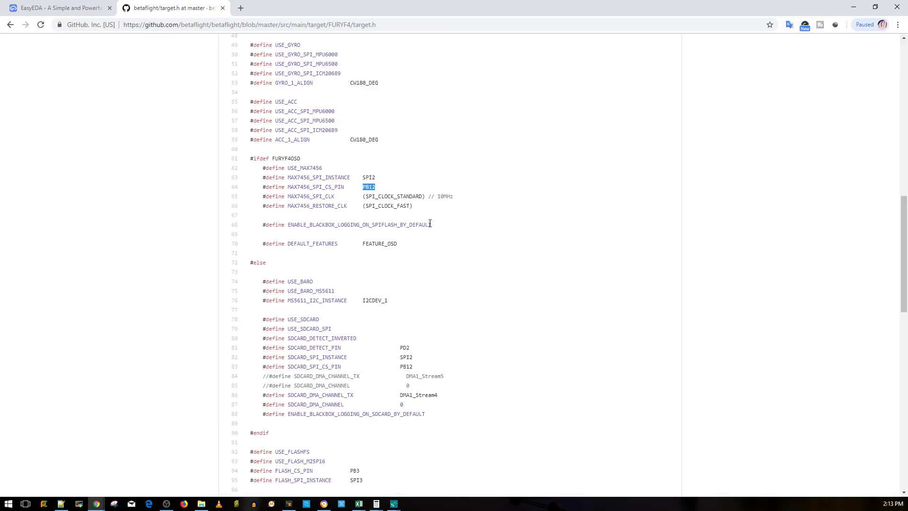
{"action": "scroll", "coordinate": [417, 223], "scroll_direction": "up", "scroll_amount": 8}
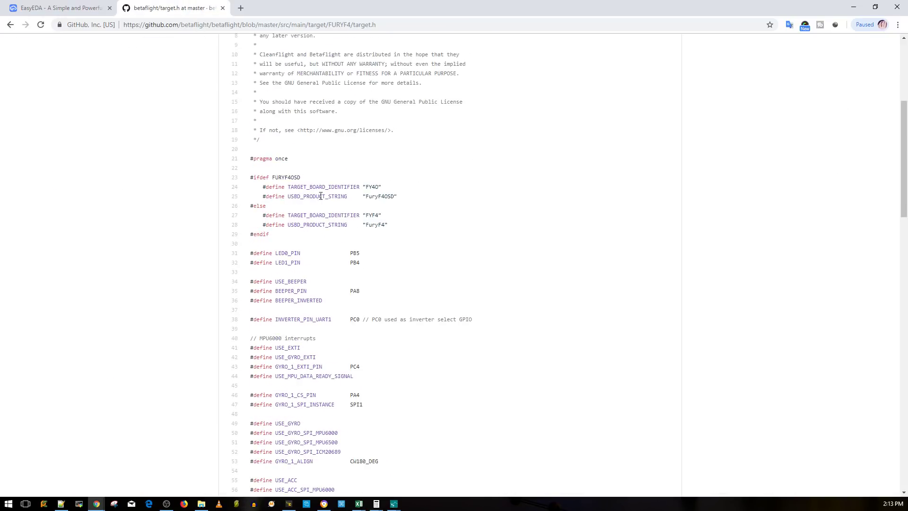
{"action": "scroll", "coordinate": [413, 138], "scroll_direction": "up", "scroll_amount": 4}
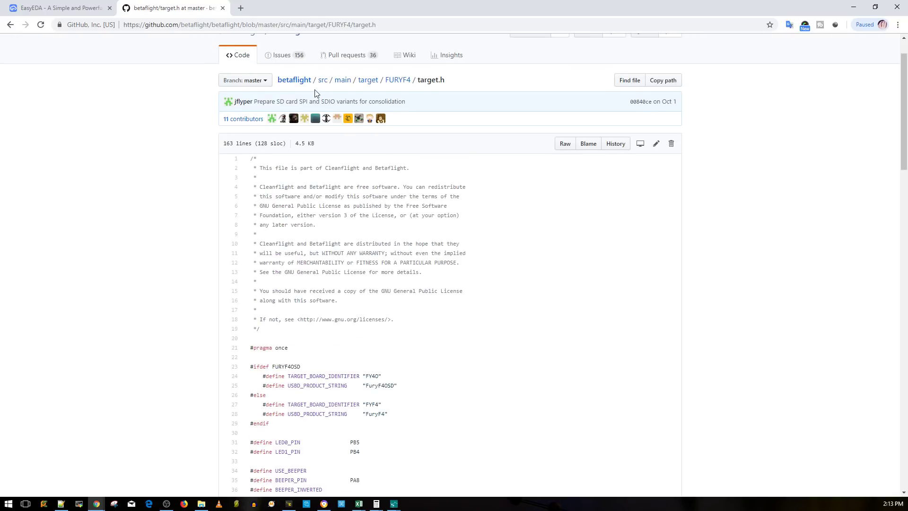
{"action": "left_click", "coordinate": [390, 82]}
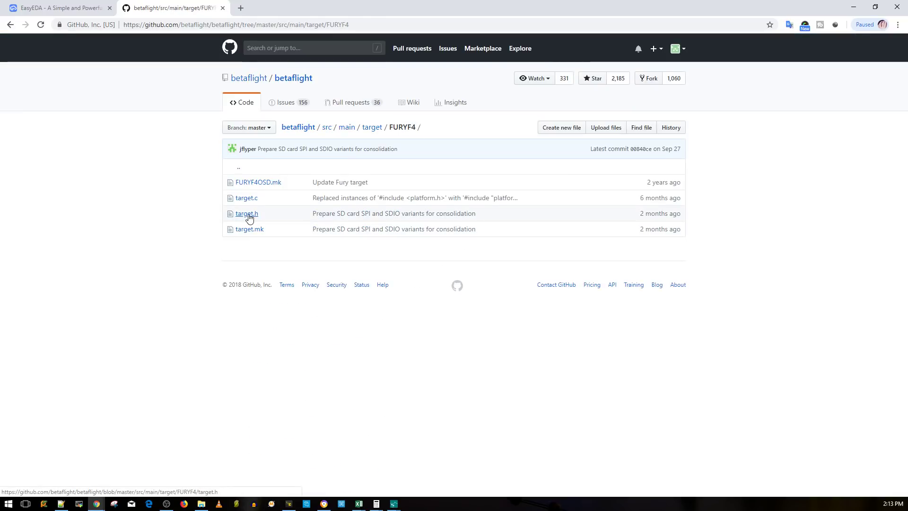
{"action": "left_click", "coordinate": [249, 216]}
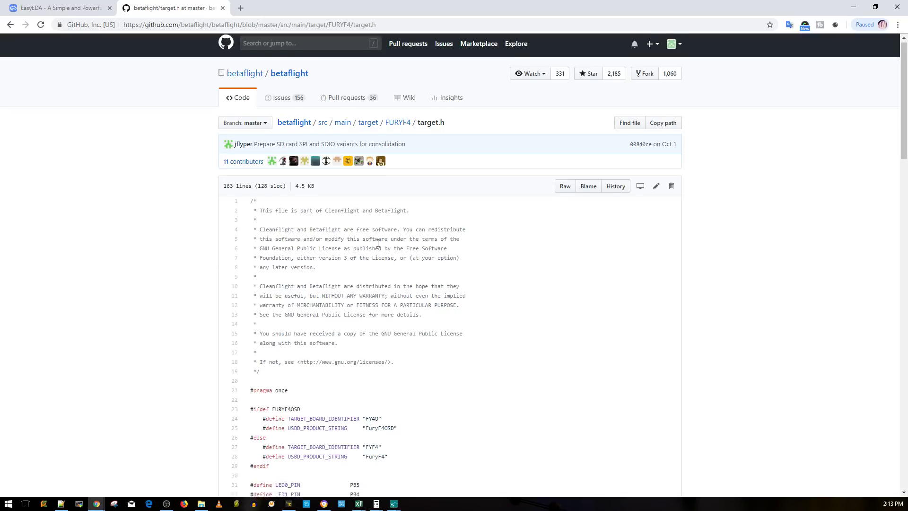
{"action": "scroll", "coordinate": [385, 243], "scroll_direction": "down", "scroll_amount": 2}
{"action": "scroll", "coordinate": [385, 243], "scroll_direction": "up", "scroll_amount": 2}
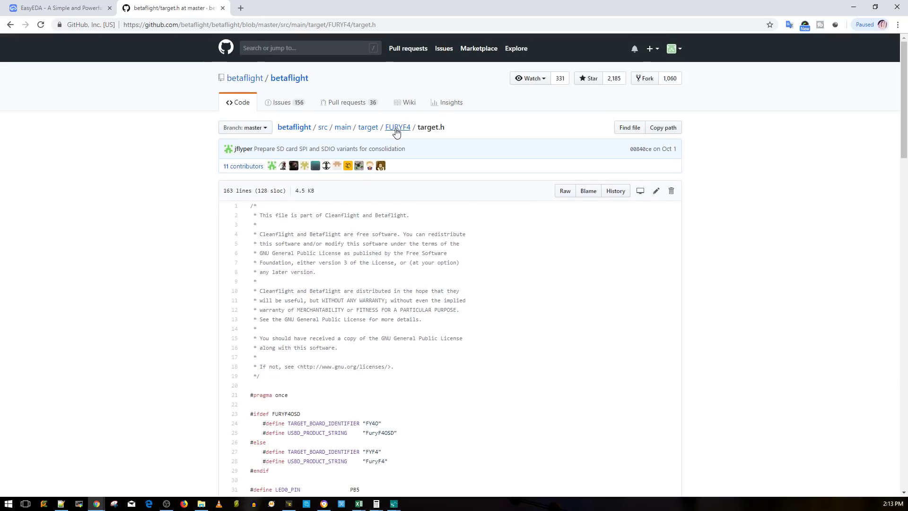
- Open FURYF4 target.c and highlight S1_OUT and its PA3 pin on line 33
{"action": "left_click", "coordinate": [402, 128]}
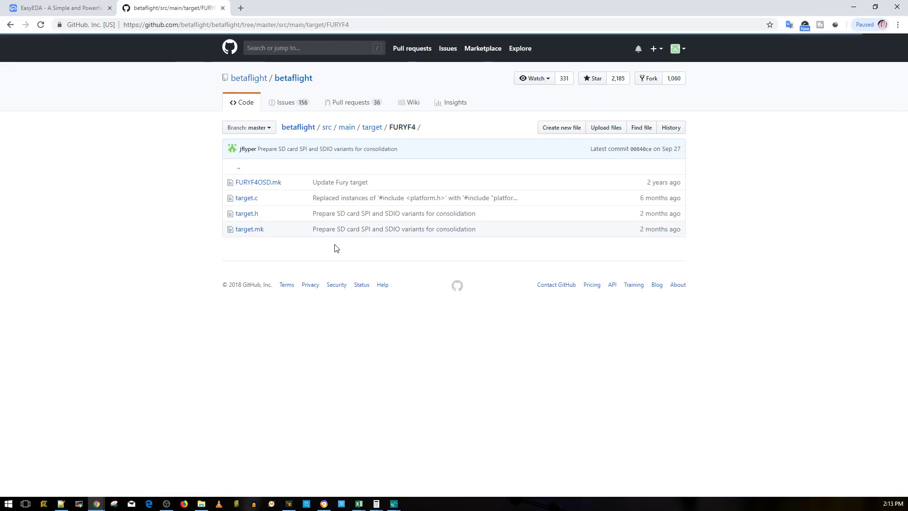
{"action": "left_click", "coordinate": [250, 202]}
{"action": "scroll", "coordinate": [411, 265], "scroll_direction": "down", "scroll_amount": 3}
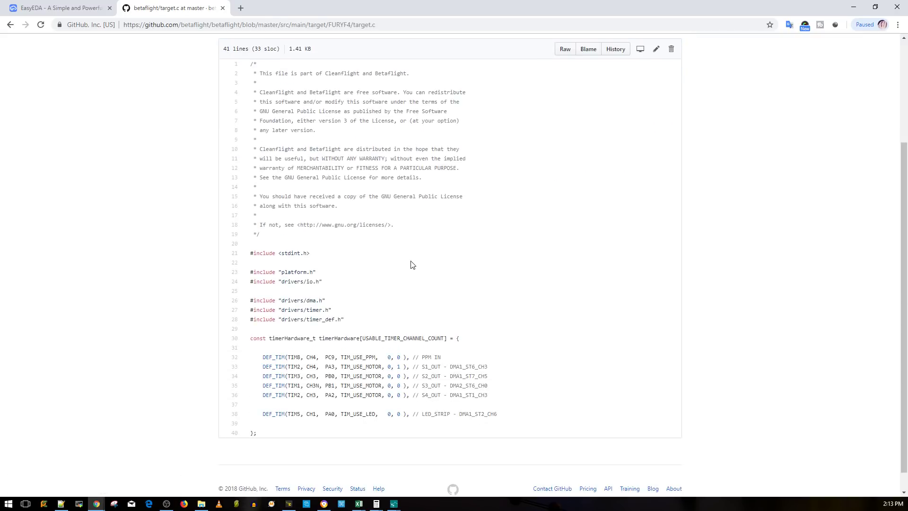
{"action": "scroll", "coordinate": [411, 265], "scroll_direction": "down", "scroll_amount": 1}
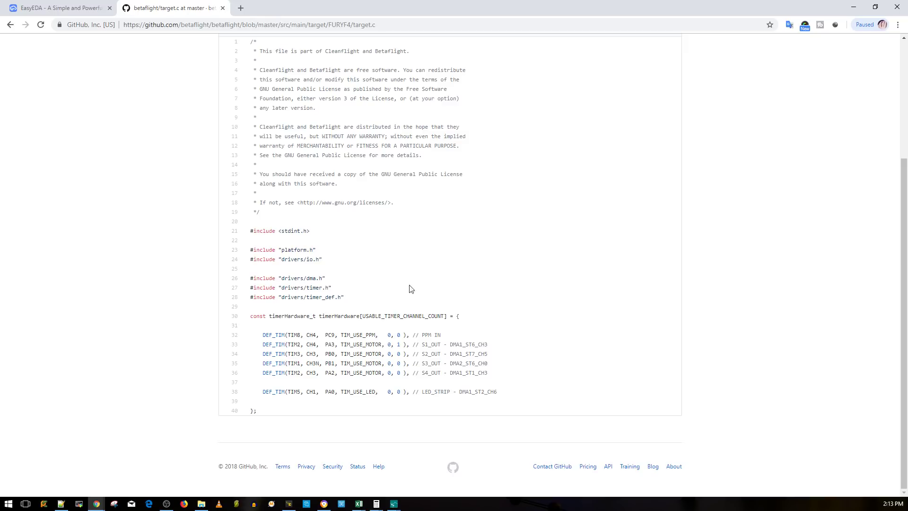
{"action": "double_click", "coordinate": [441, 344]}
{"action": "double_click", "coordinate": [331, 344]}
- In the schematic, bring the STM32 PA0–PA3 pins and the crystal capacitors into view
{"action": "left_click", "coordinate": [71, 8]}
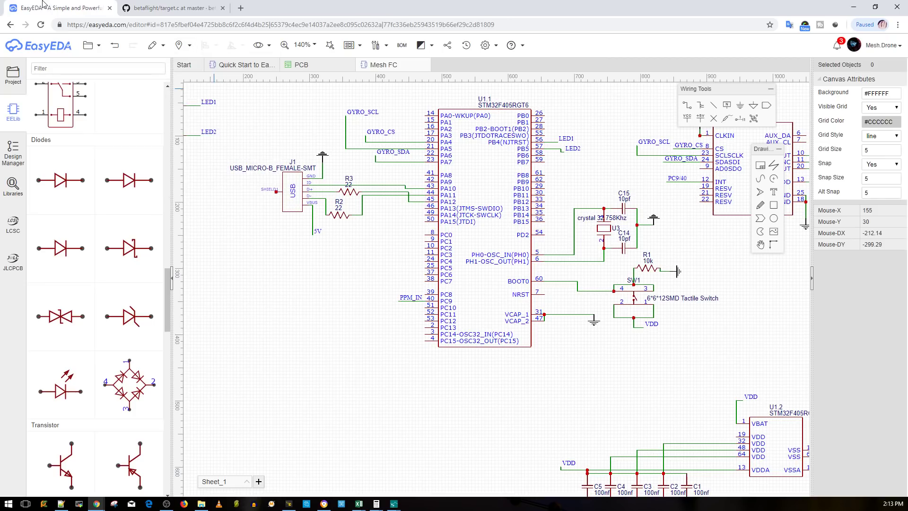
{"action": "scroll", "coordinate": [444, 162], "scroll_direction": "up", "scroll_amount": 5}
{"action": "right_click_drag", "start_coordinate": [444, 161], "coordinate": [492, 246]}
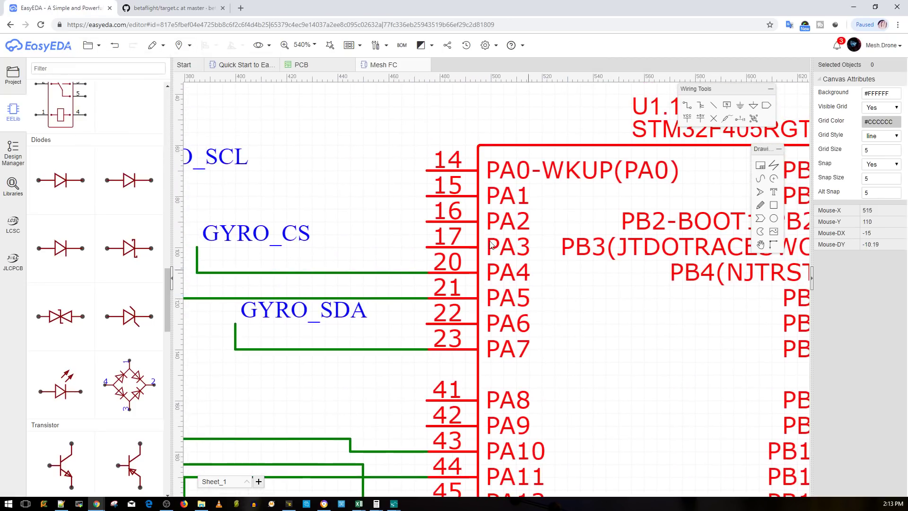
{"action": "scroll", "coordinate": [484, 246], "scroll_direction": "up", "scroll_amount": 2}
{"action": "scroll", "coordinate": [534, 257], "scroll_direction": "down", "scroll_amount": 3}
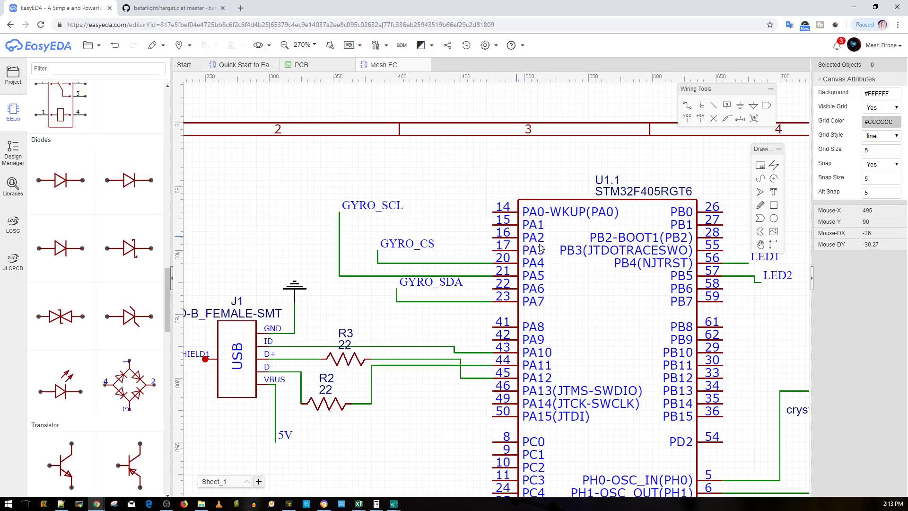
{"action": "right_click_drag", "start_coordinate": [541, 248], "coordinate": [436, 232]}
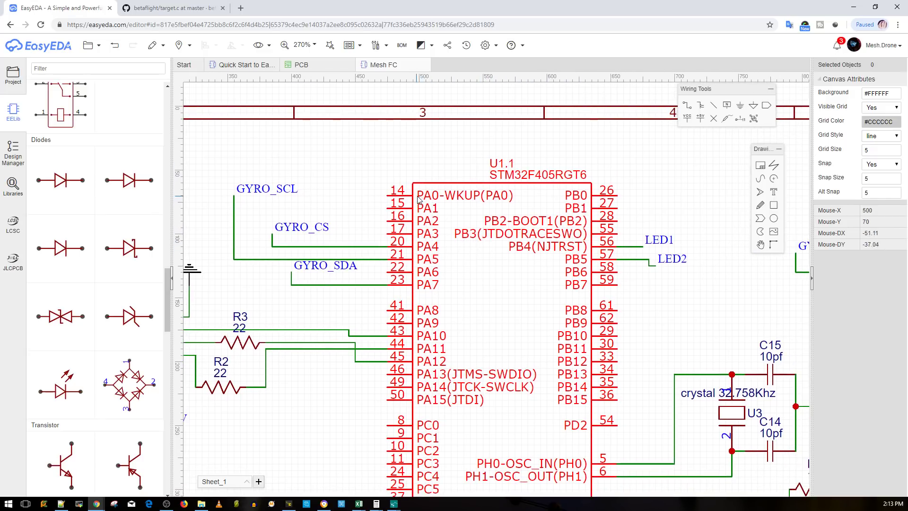
- Select PA0, the LED strip pin on target.c line 38, and return to the schematic
{"action": "key", "text": "ctrl+Tab"}
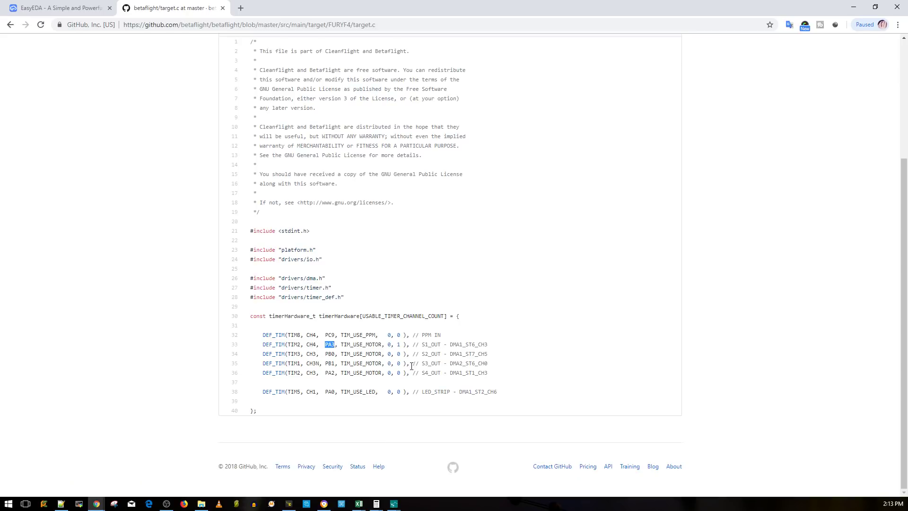
{"action": "left_click_drag", "start_coordinate": [325, 392], "coordinate": [335, 395]}
{"action": "key", "text": "ctrl+Tab"}
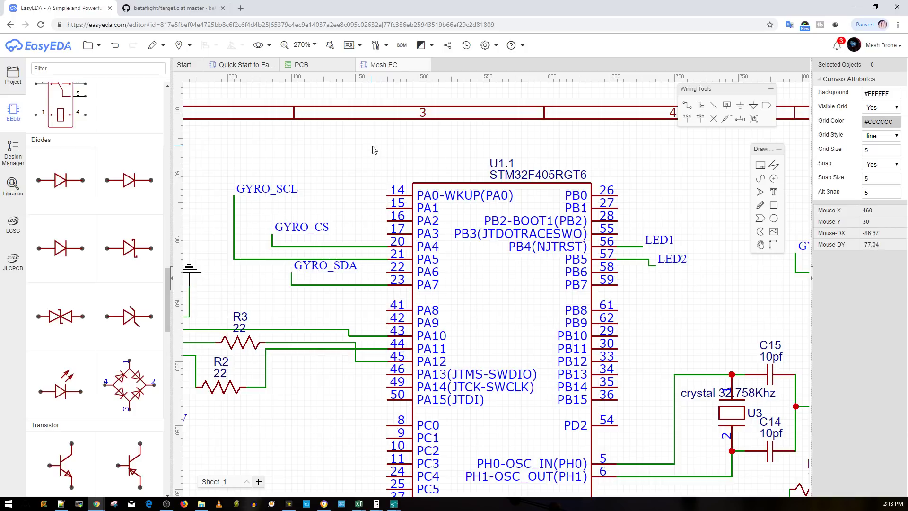
{"action": "scroll", "coordinate": [466, 307], "scroll_direction": "down", "scroll_amount": 4}
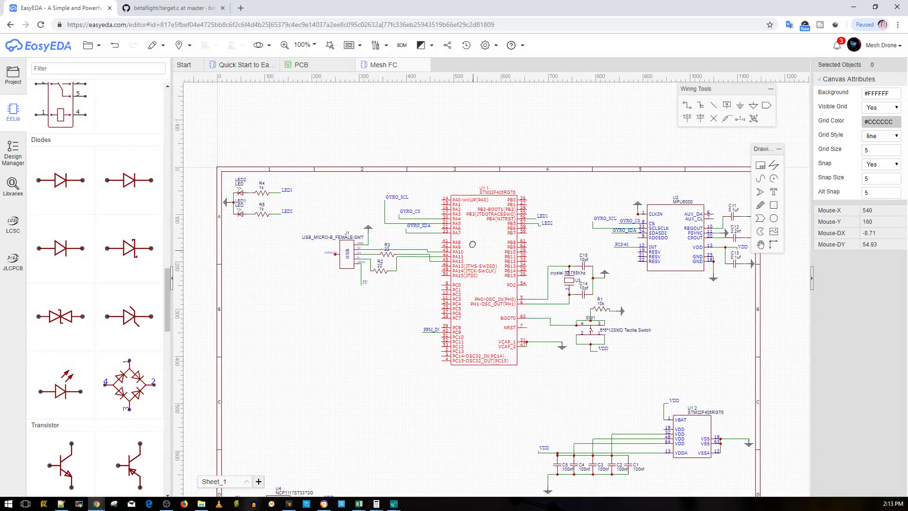
{"action": "scroll", "coordinate": [481, 274], "scroll_direction": "up", "scroll_amount": 4}
{"action": "scroll", "coordinate": [513, 255], "scroll_direction": "down", "scroll_amount": 3}
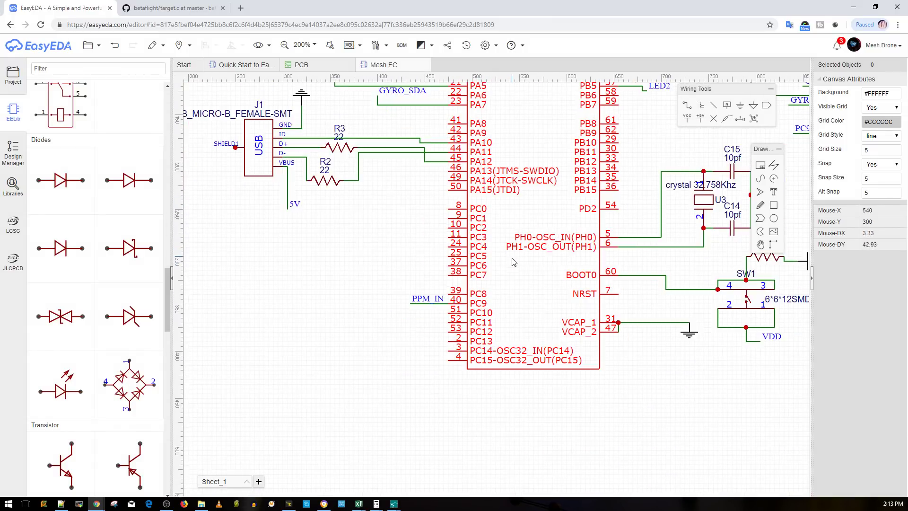
{"action": "scroll", "coordinate": [511, 265], "scroll_direction": "up", "scroll_amount": 1}
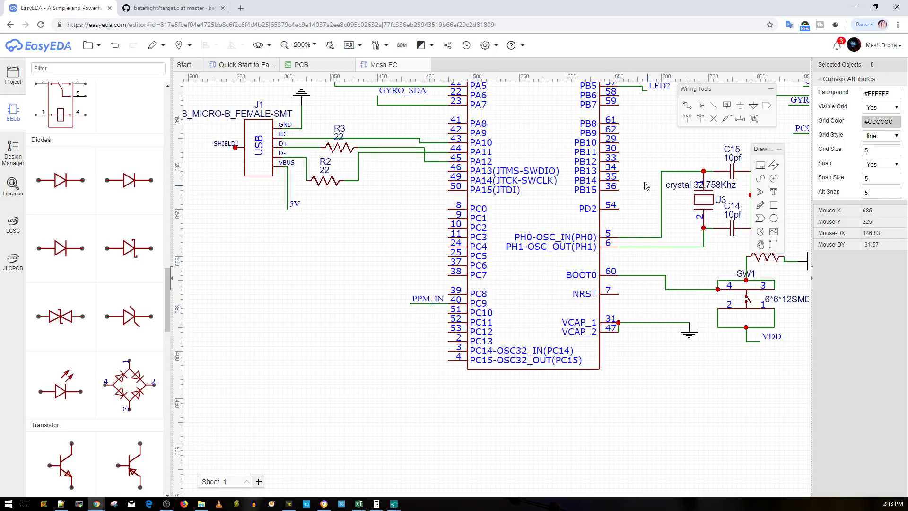
{"action": "right_click_drag", "start_coordinate": [637, 182], "coordinate": [486, 316]}
{"action": "scroll", "coordinate": [591, 312], "scroll_direction": "up", "scroll_amount": 3}
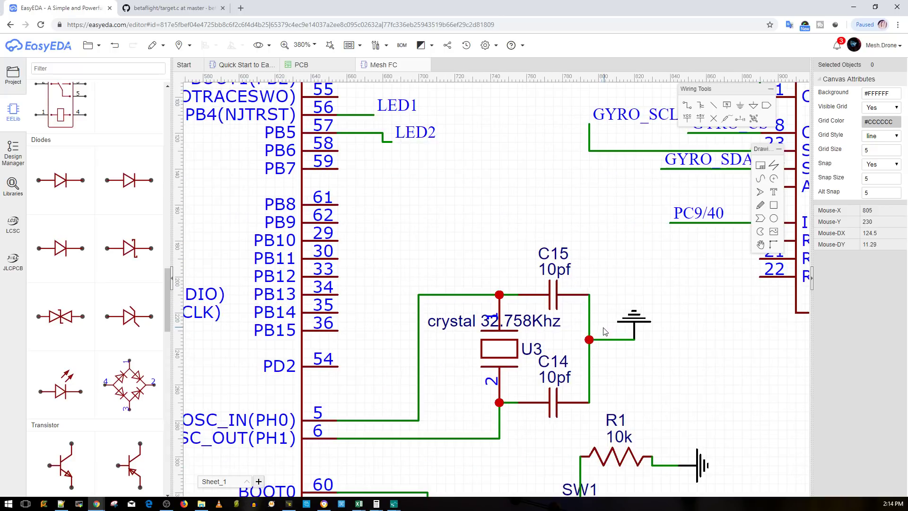
{"action": "scroll", "coordinate": [477, 267], "scroll_direction": "up", "scroll_amount": 3}
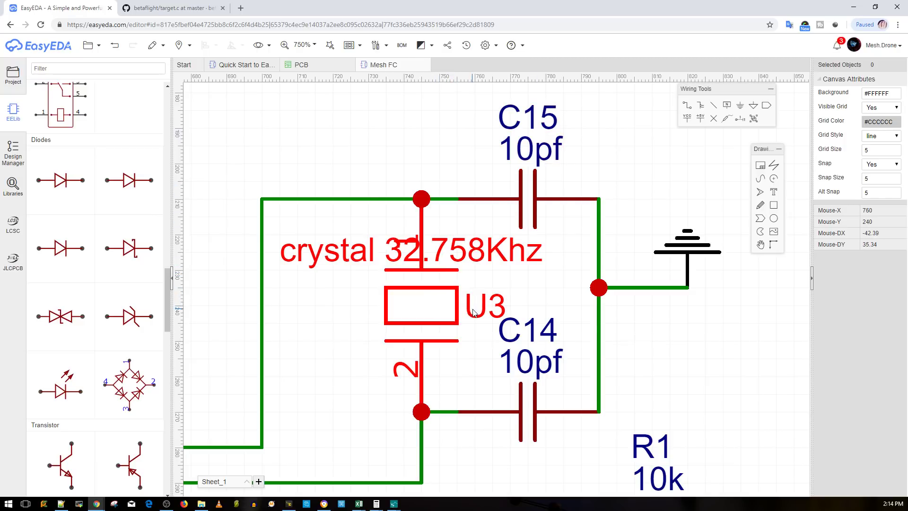
{"action": "scroll", "coordinate": [535, 343], "scroll_direction": "down", "scroll_amount": 3}
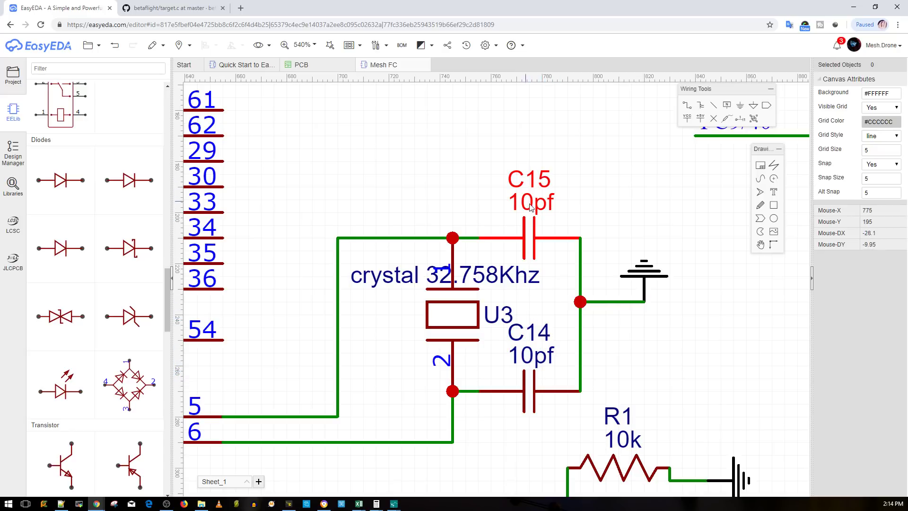
{"action": "scroll", "coordinate": [610, 255], "scroll_direction": "down", "scroll_amount": 2}
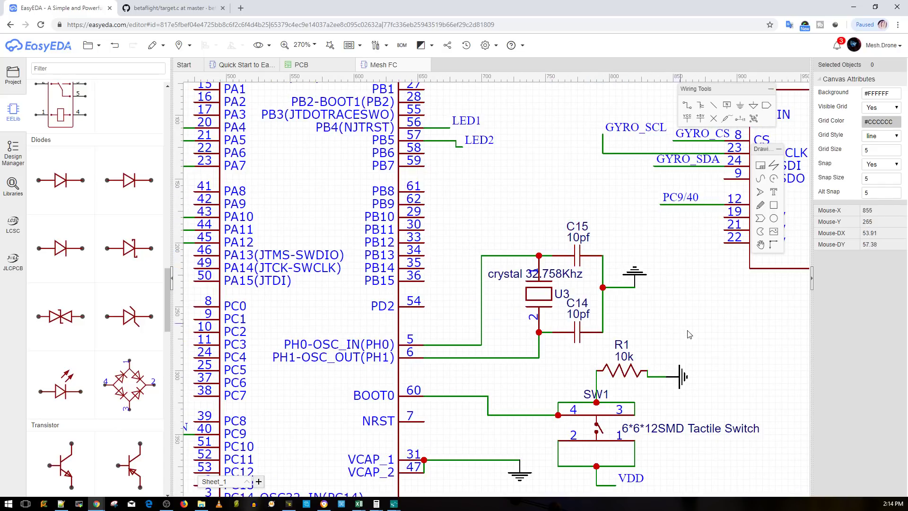
{"action": "right_click_drag", "start_coordinate": [681, 326], "coordinate": [543, 218]}
{"action": "scroll", "coordinate": [359, 305], "scroll_direction": "up", "scroll_amount": 1}
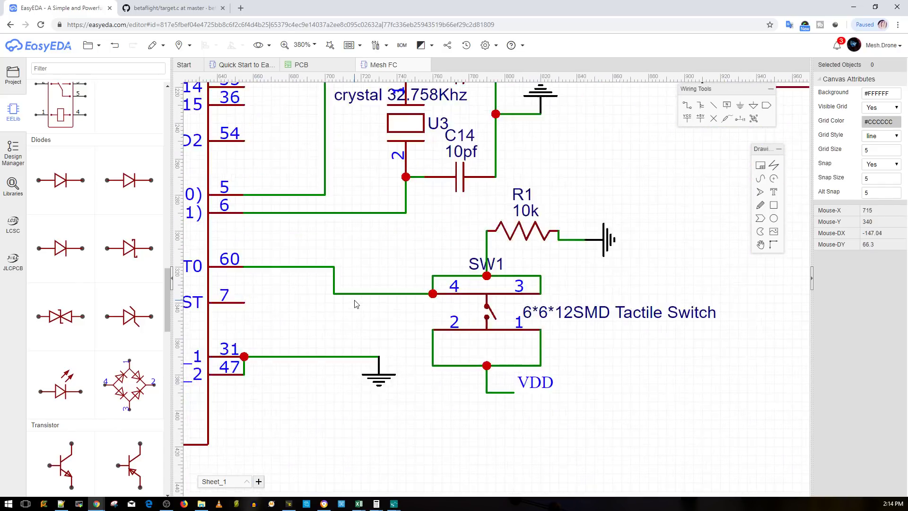
{"action": "scroll", "coordinate": [366, 307], "scroll_direction": "down", "scroll_amount": 1}
{"action": "scroll", "coordinate": [397, 310], "scroll_direction": "down", "scroll_amount": 1}
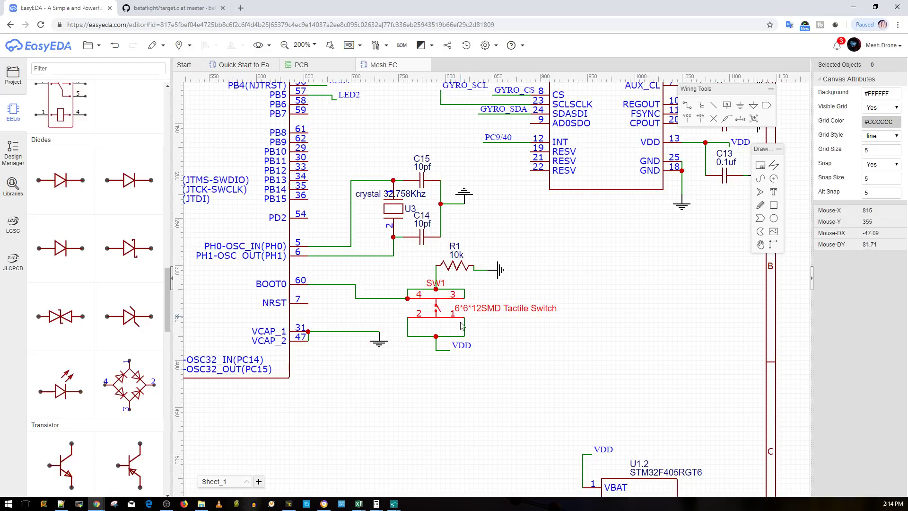
{"action": "scroll", "coordinate": [552, 300], "scroll_direction": "up", "scroll_amount": 3}
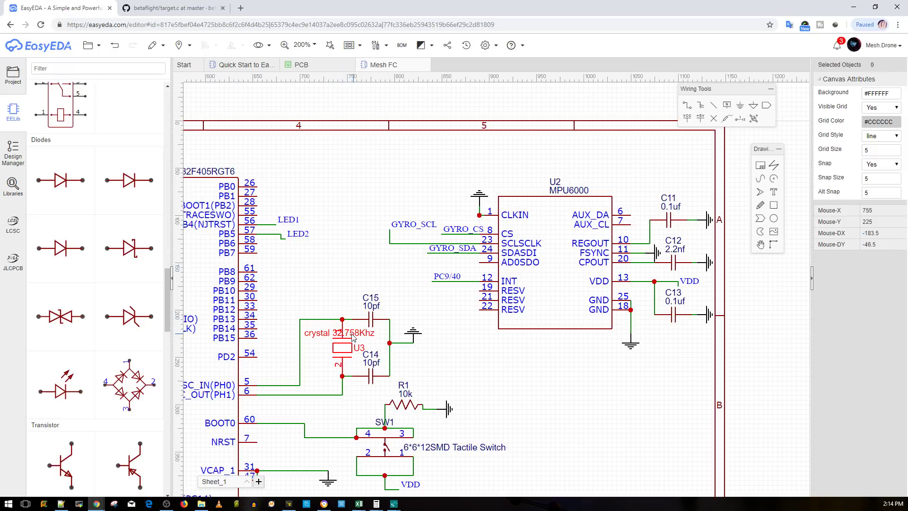
{"action": "scroll", "coordinate": [351, 338], "scroll_direction": "up", "scroll_amount": 5}
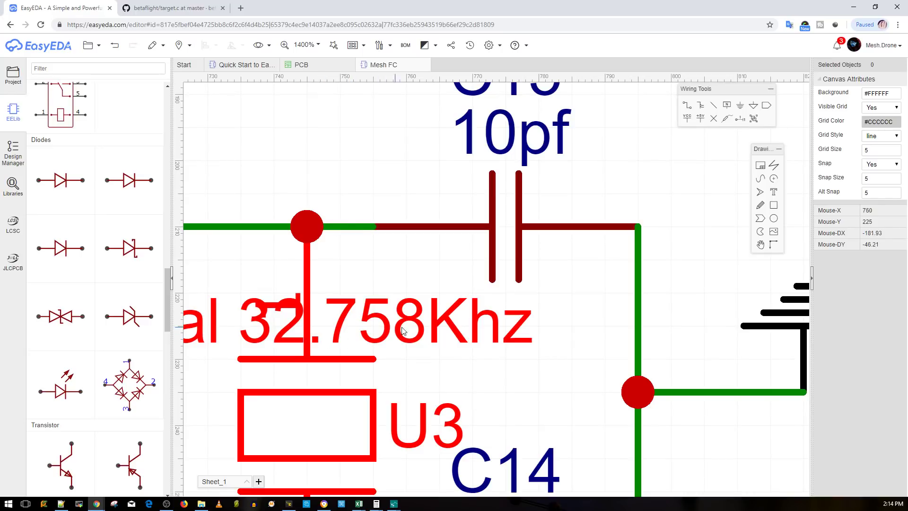
{"action": "scroll", "coordinate": [336, 308], "scroll_direction": "down", "scroll_amount": 5}
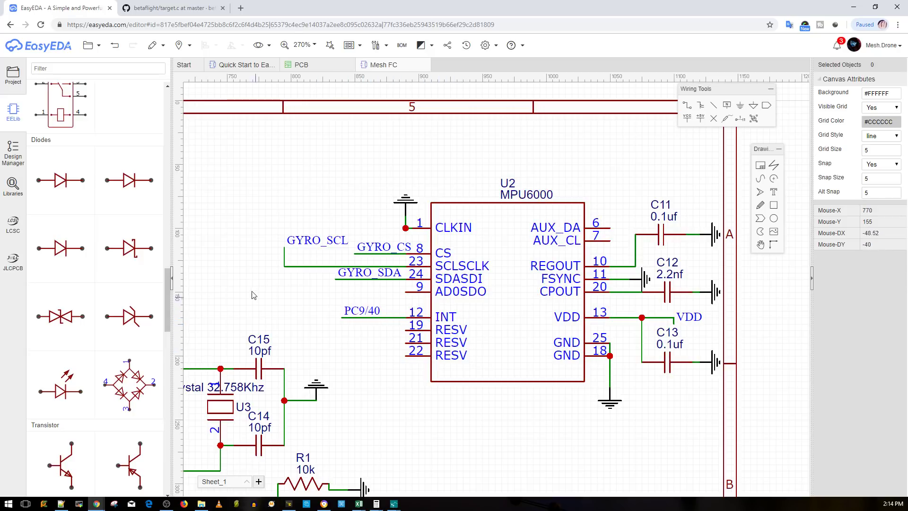
{"action": "scroll", "coordinate": [253, 295], "scroll_direction": "down", "scroll_amount": 3}
{"action": "scroll", "coordinate": [270, 298], "scroll_direction": "up", "scroll_amount": 3}
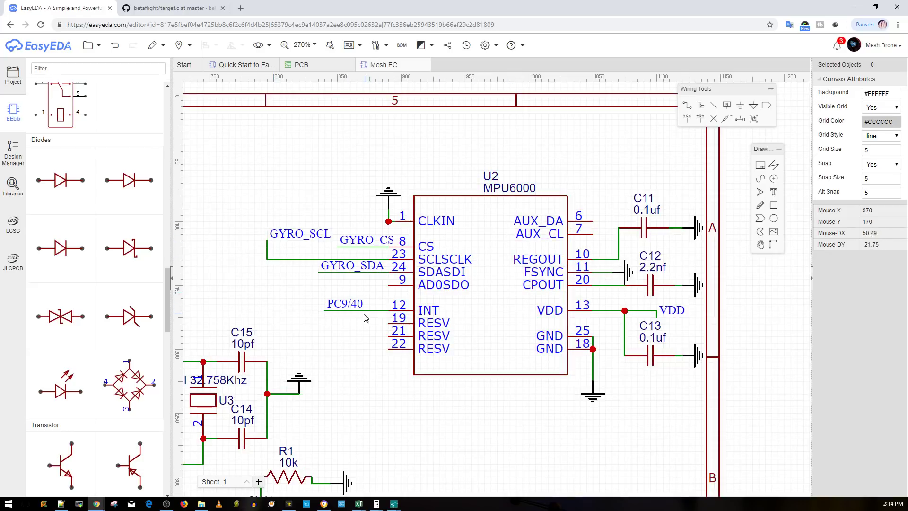
{"action": "scroll", "coordinate": [365, 318], "scroll_direction": "up", "scroll_amount": 2}
{"action": "scroll", "coordinate": [451, 285], "scroll_direction": "down", "scroll_amount": 5}
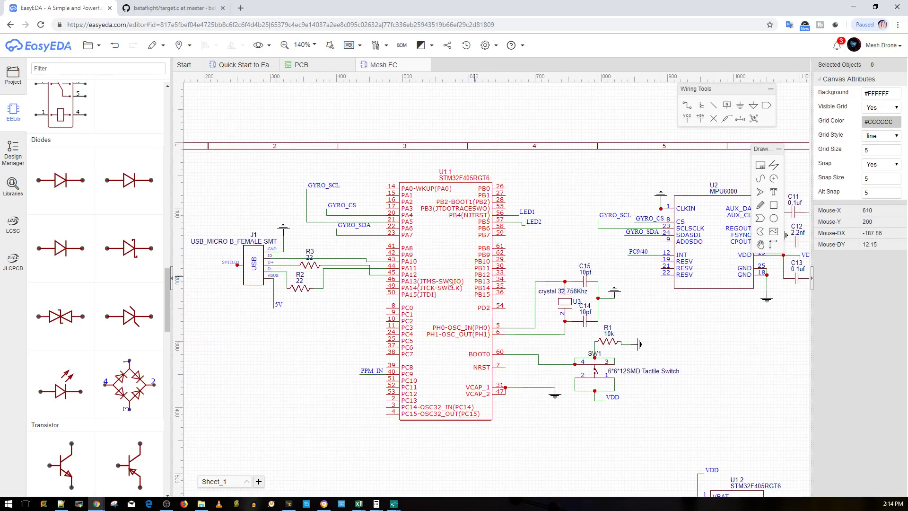
- Centre the sheet and bring the LEDs, USB connector and STM32 into view
{"action": "scroll", "coordinate": [344, 293], "scroll_direction": "down", "scroll_amount": 2}
{"action": "scroll", "coordinate": [330, 316], "scroll_direction": "down", "scroll_amount": 2}
{"action": "scroll", "coordinate": [405, 296], "scroll_direction": "up", "scroll_amount": 2}
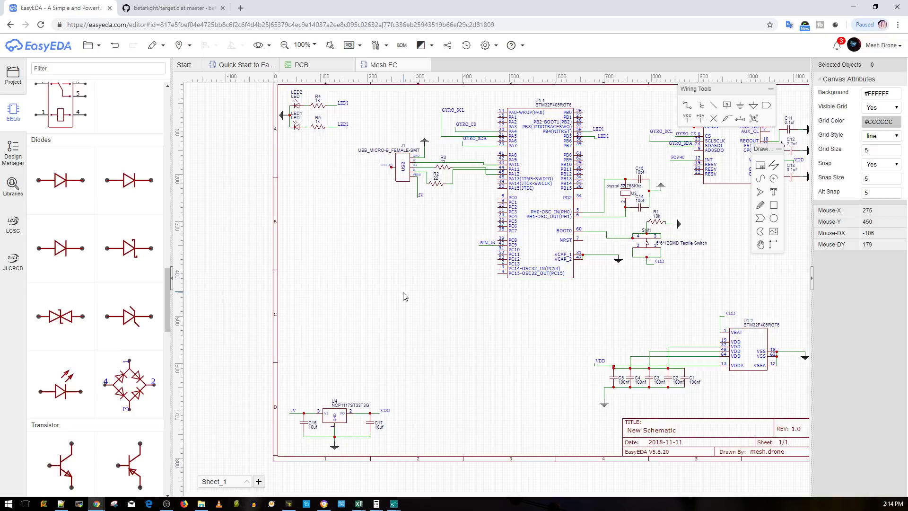
{"action": "right_click_drag", "start_coordinate": [510, 314], "coordinate": [388, 320]}
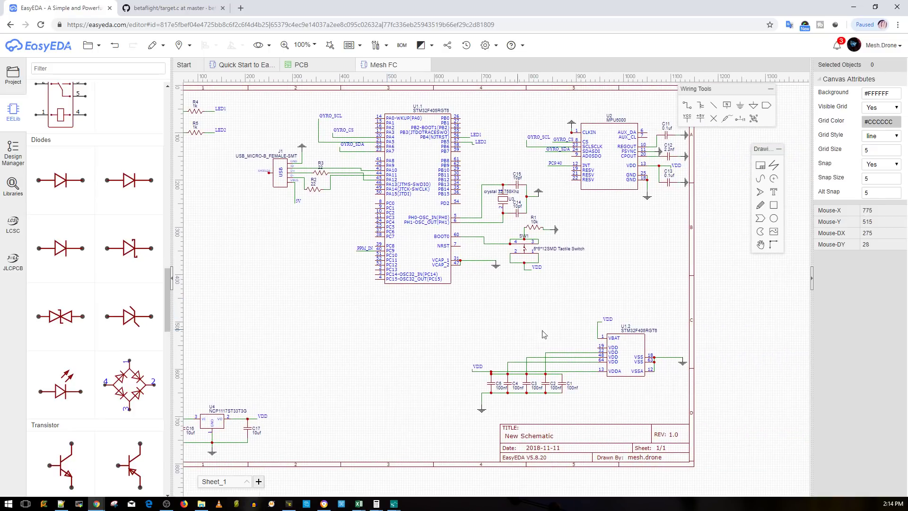
{"action": "scroll", "coordinate": [470, 357], "scroll_direction": "up", "scroll_amount": 2}
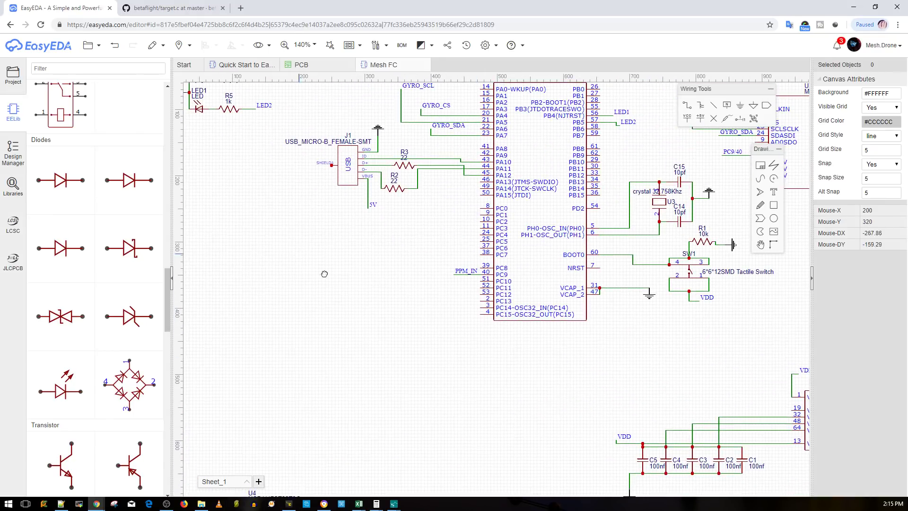
{"action": "right_click_drag", "start_coordinate": [324, 270], "coordinate": [415, 347]}
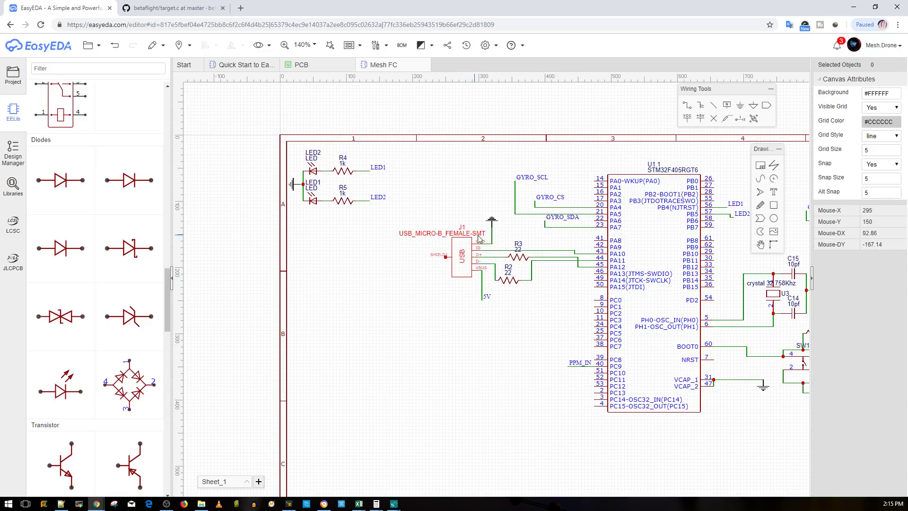
{"action": "scroll", "coordinate": [570, 269], "scroll_direction": "up", "scroll_amount": 3}
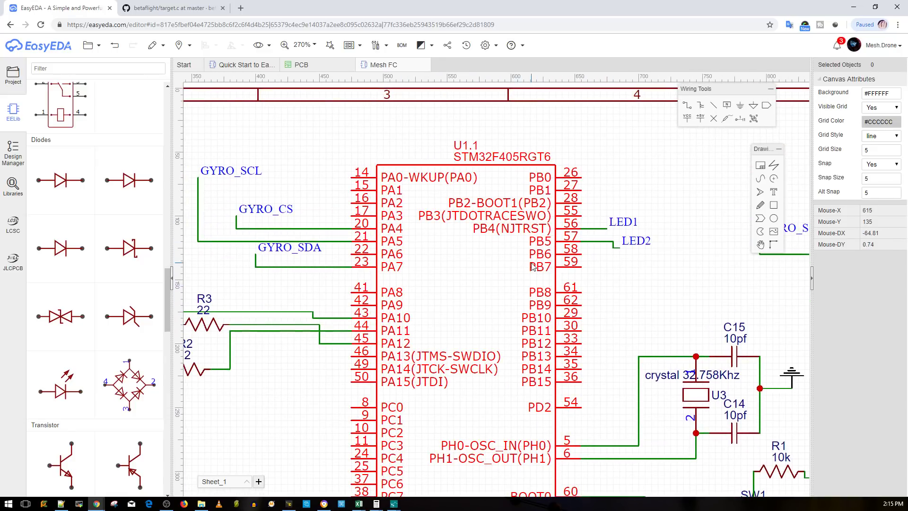
{"action": "scroll", "coordinate": [594, 280], "scroll_direction": "down", "scroll_amount": 3}
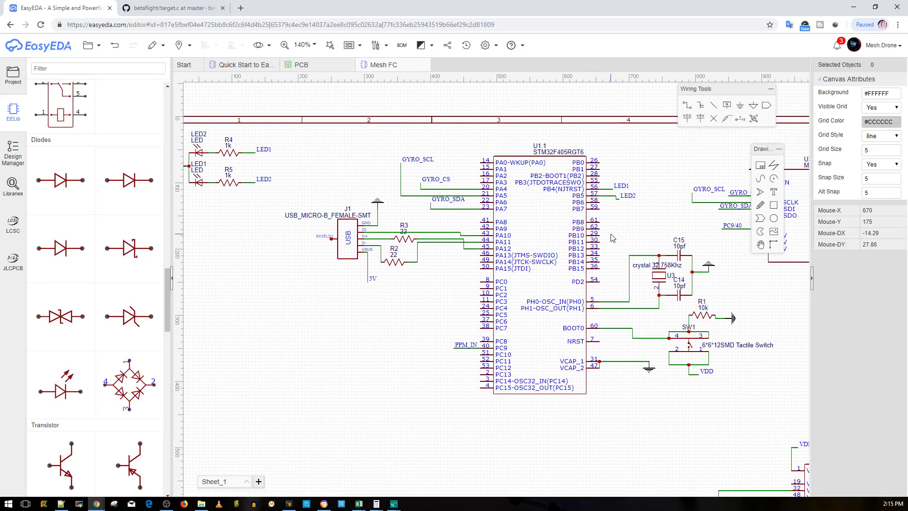
{"action": "right_click_drag", "start_coordinate": [613, 238], "coordinate": [627, 295]}
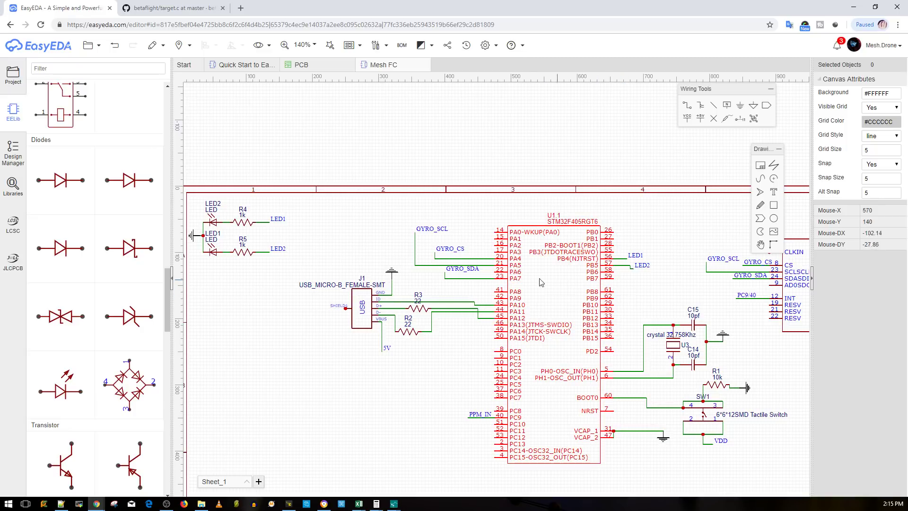
- Move the GYRO_SDA label down one grid step, then pan toward the LED1/LED2 nets
{"action": "left_click", "coordinate": [458, 273]}
{"action": "left_click_drag", "start_coordinate": [458, 273], "coordinate": [458, 276]}
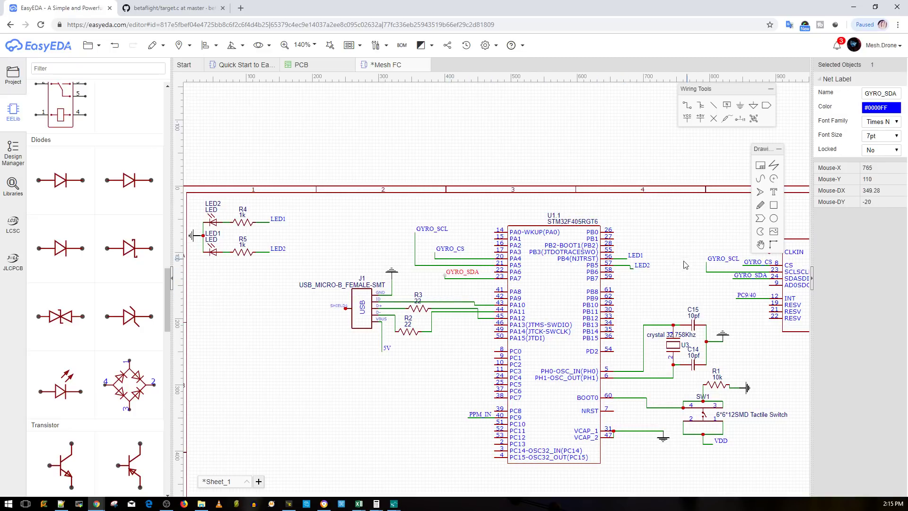
{"action": "left_click", "coordinate": [679, 272]}
{"action": "scroll", "coordinate": [648, 274], "scroll_direction": "up", "scroll_amount": 5}
{"action": "scroll", "coordinate": [607, 286], "scroll_direction": "down", "scroll_amount": 3}
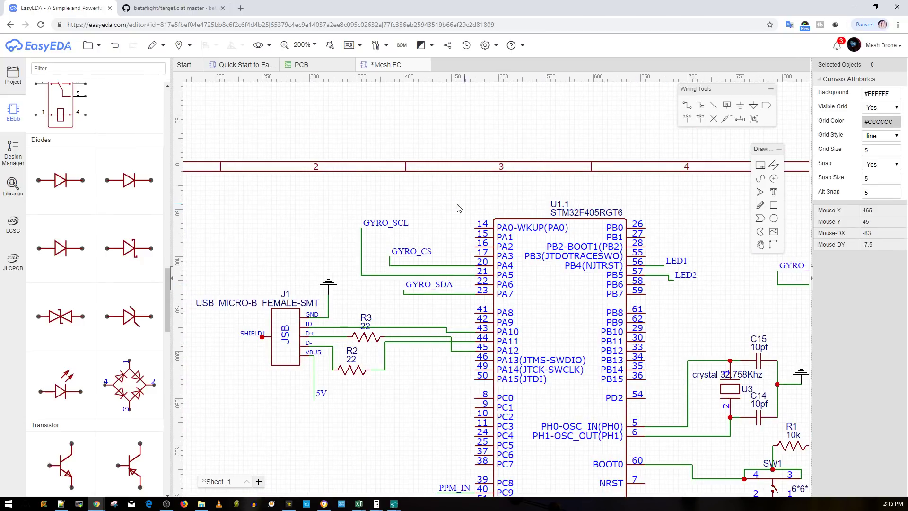
{"action": "right_click_drag", "start_coordinate": [458, 208], "coordinate": [411, 193]}
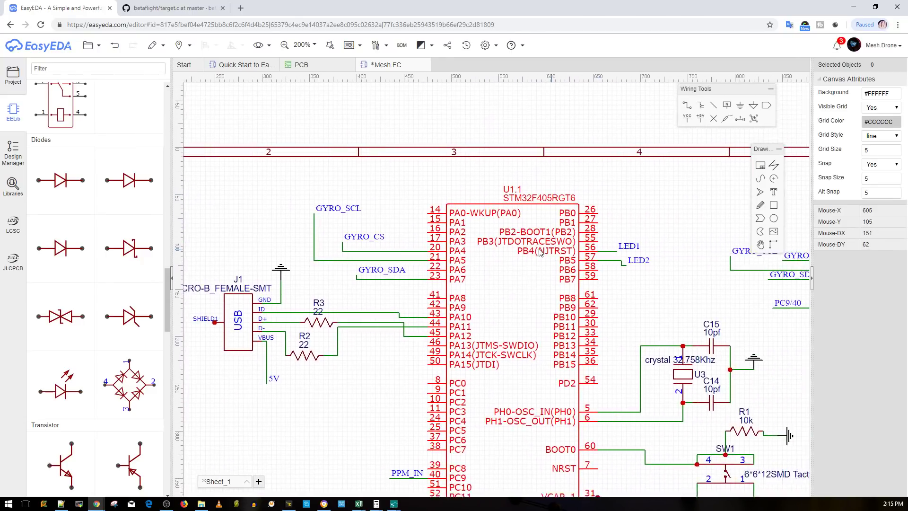
{"action": "right_click_drag", "start_coordinate": [542, 253], "coordinate": [496, 251]}
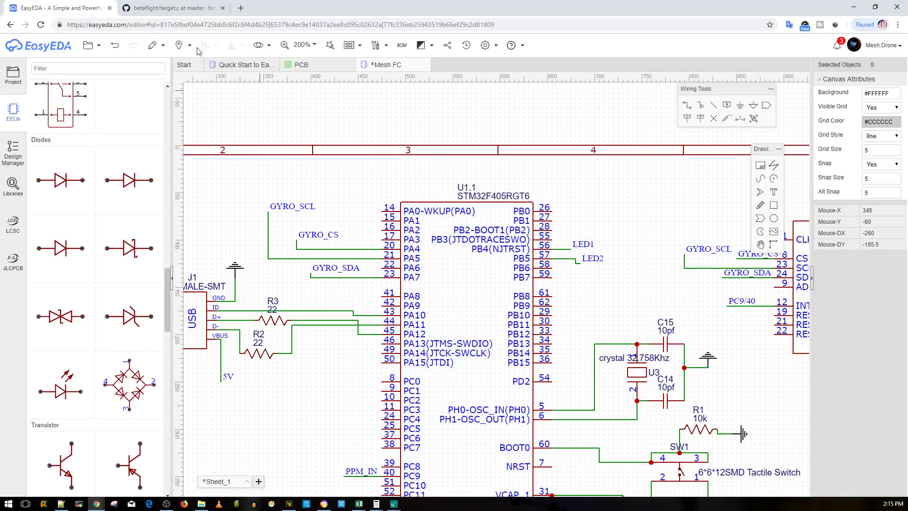
- Open the FURYF4 target.h file on GitHub and scroll to the LED pin defines
{"action": "key", "text": "ctrl+Tab"}
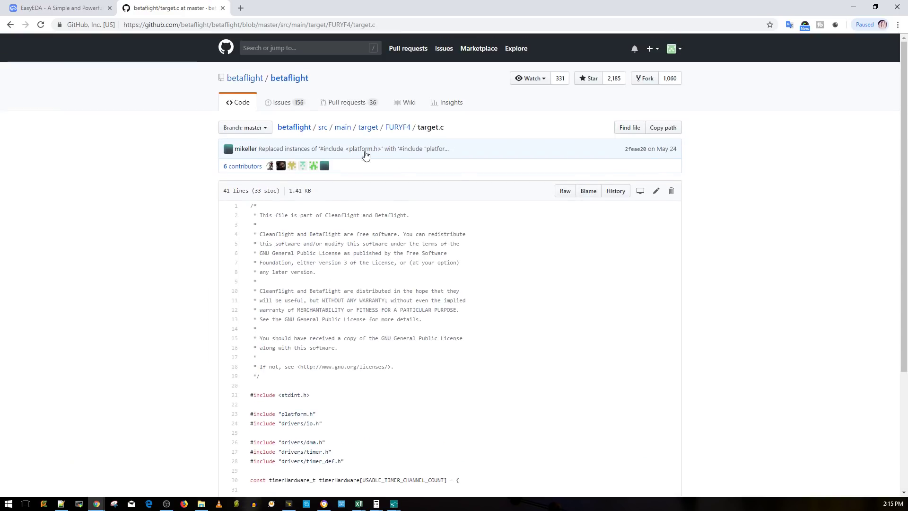
{"action": "left_click", "coordinate": [397, 128]}
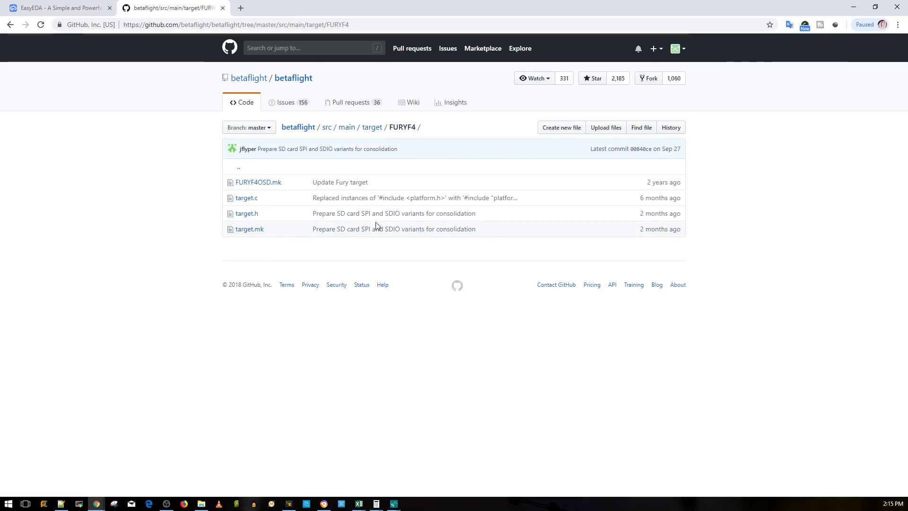
{"action": "left_click", "coordinate": [249, 215]}
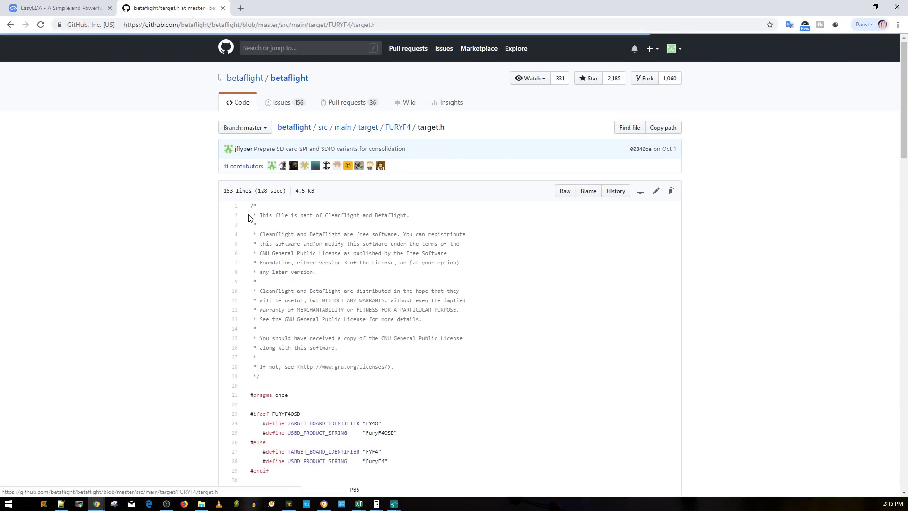
{"action": "scroll", "coordinate": [313, 234], "scroll_direction": "down", "scroll_amount": 5}
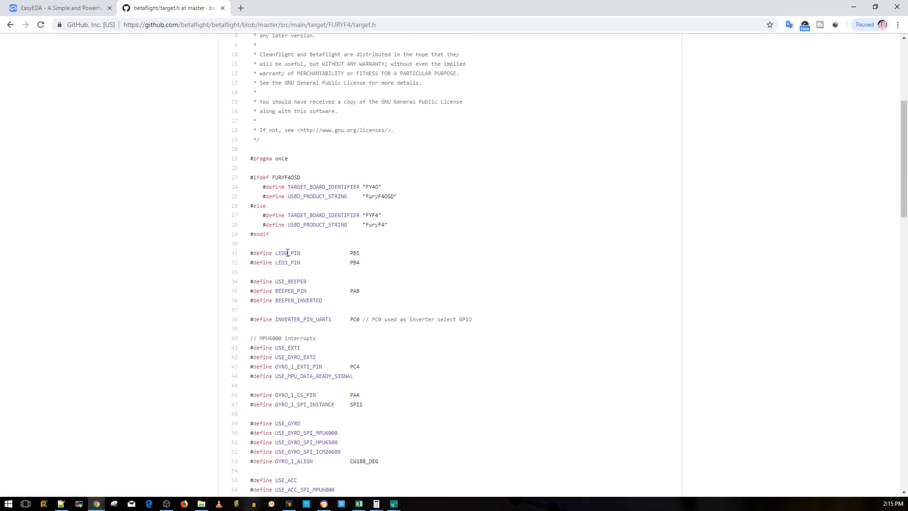
- Highlight LED0_PIN (PB5) on line 31 and LED1_PIN (PB4) on line 32
{"action": "double_click", "coordinate": [287, 253]}
{"action": "double_click", "coordinate": [302, 263]}
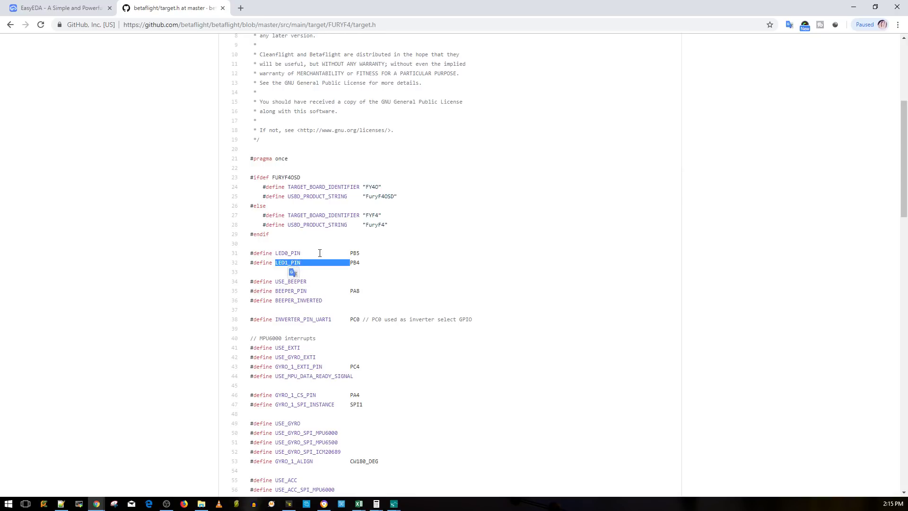
{"action": "left_click", "coordinate": [305, 254]}
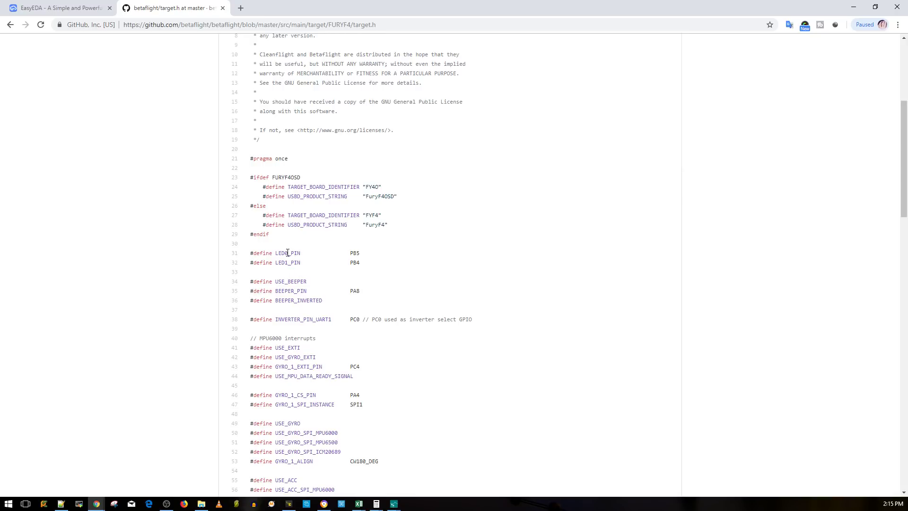
{"action": "double_click", "coordinate": [286, 253]}
{"action": "double_click", "coordinate": [295, 263]}
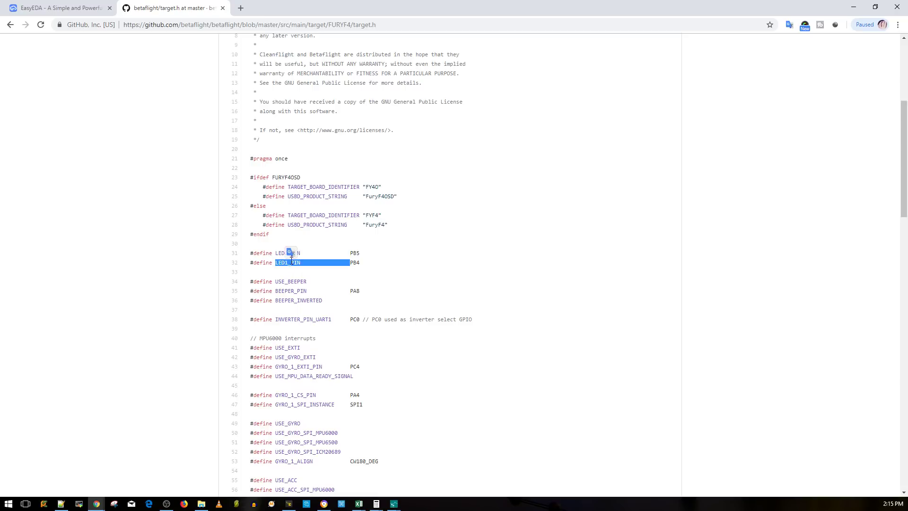
{"action": "left_click", "coordinate": [290, 252]}
{"action": "double_click", "coordinate": [289, 253]}
{"action": "left_click", "coordinate": [289, 263]}
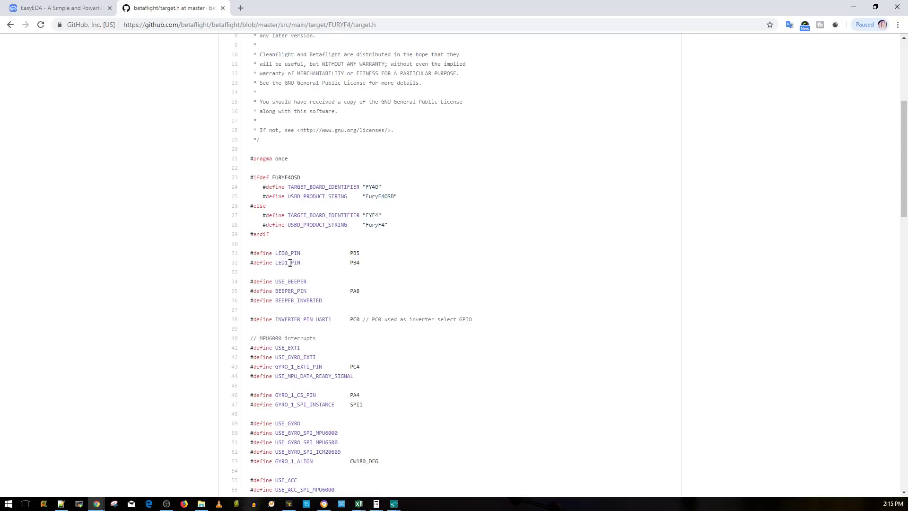
{"action": "double_click", "coordinate": [290, 263]}
{"action": "left_click", "coordinate": [331, 246]}
- Back in the Mesh FC schematic, inspect the PB pins, USB connector, R2/R3 and capacitors C14/C15
{"action": "left_click", "coordinate": [88, 8]}
{"action": "scroll", "coordinate": [658, 272], "scroll_direction": "up", "scroll_amount": 5}
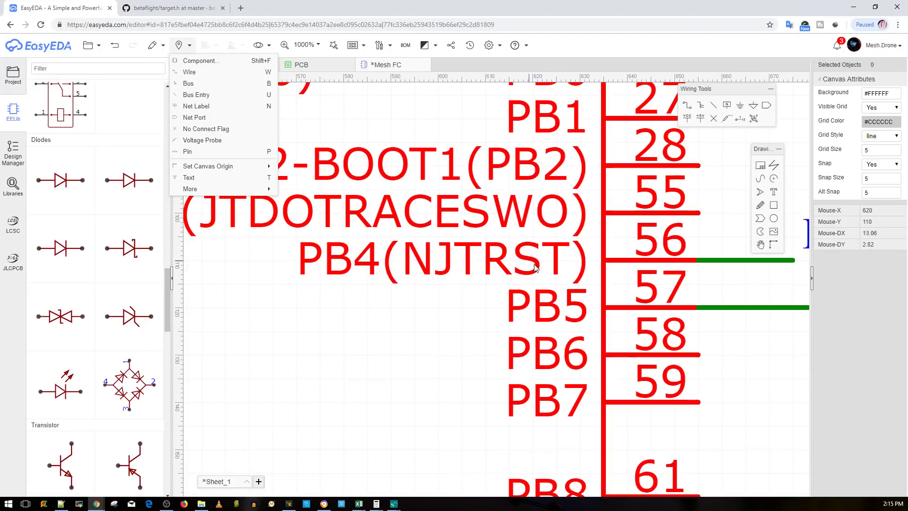
{"action": "right_click_drag", "start_coordinate": [659, 272], "coordinate": [615, 275]}
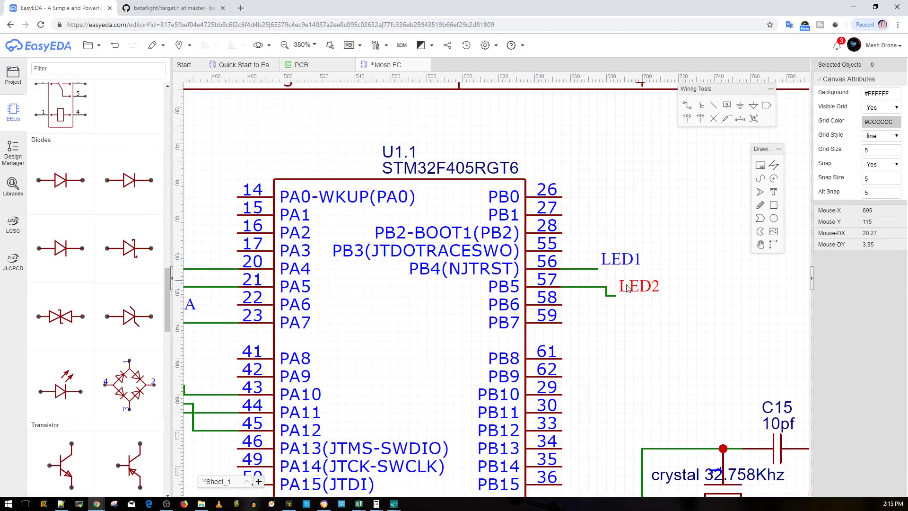
{"action": "scroll", "coordinate": [530, 279], "scroll_direction": "up", "scroll_amount": 2}
{"action": "scroll", "coordinate": [529, 279], "scroll_direction": "down", "scroll_amount": 4}
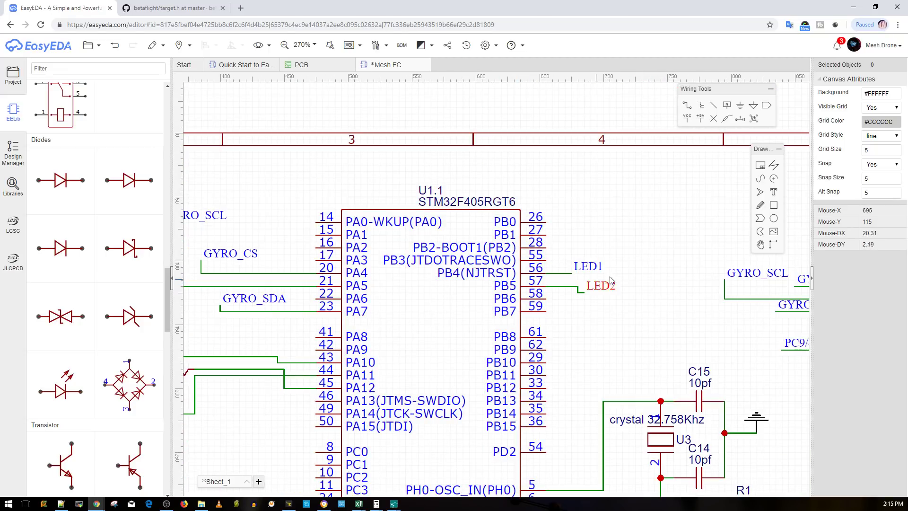
{"action": "right_click_drag", "start_coordinate": [259, 204], "coordinate": [371, 201]}
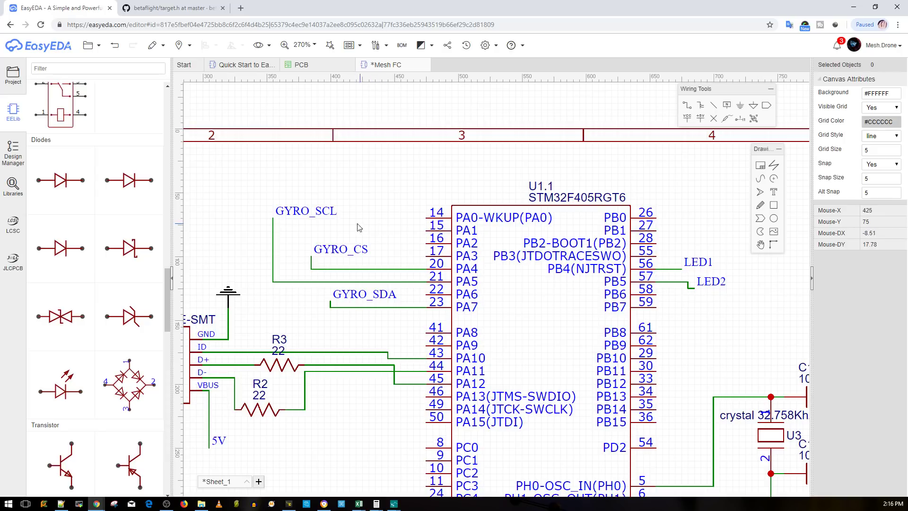
{"action": "right_click_drag", "start_coordinate": [384, 254], "coordinate": [330, 235]}
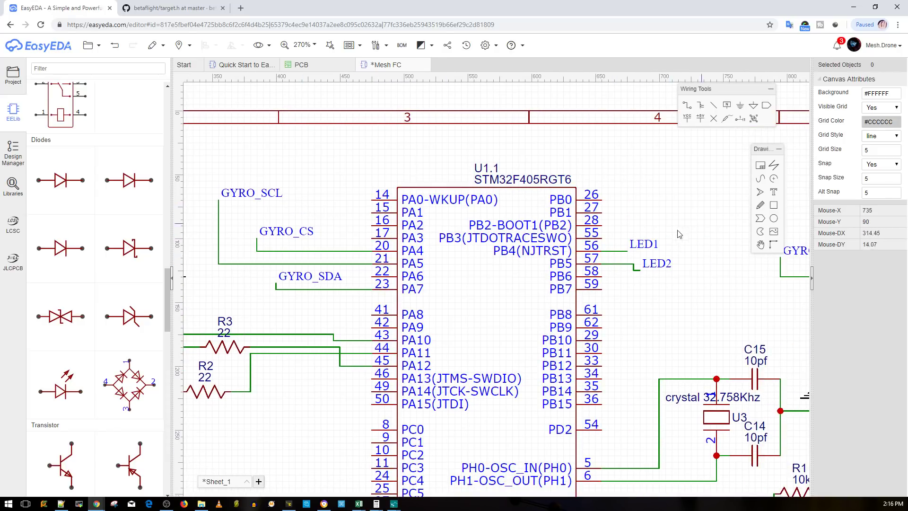
{"action": "scroll", "coordinate": [440, 208], "scroll_direction": "left", "scroll_amount": 5}
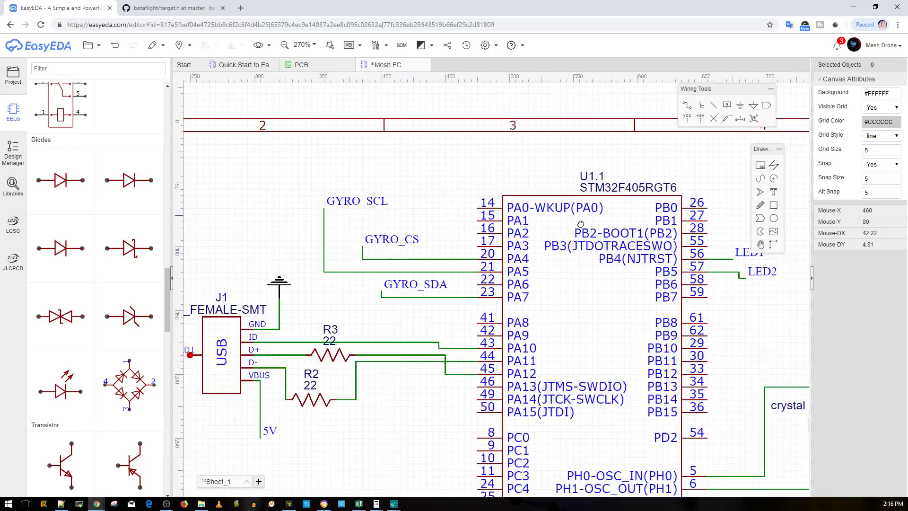
{"action": "scroll", "coordinate": [440, 208], "scroll_direction": "left", "scroll_amount": 2}
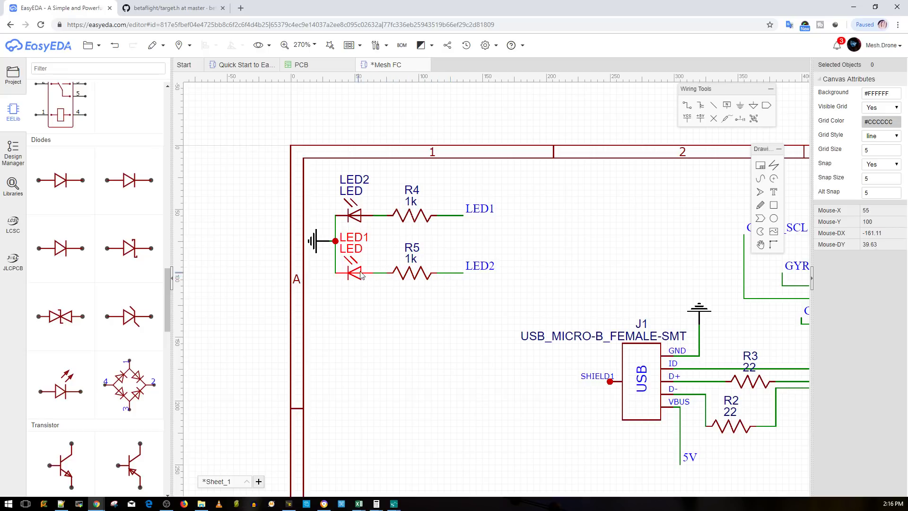
- Pan and zoom over the MPU6000 section and the STM32 U1.1 block
{"action": "scroll", "coordinate": [554, 298], "scroll_direction": "up", "scroll_amount": 5}
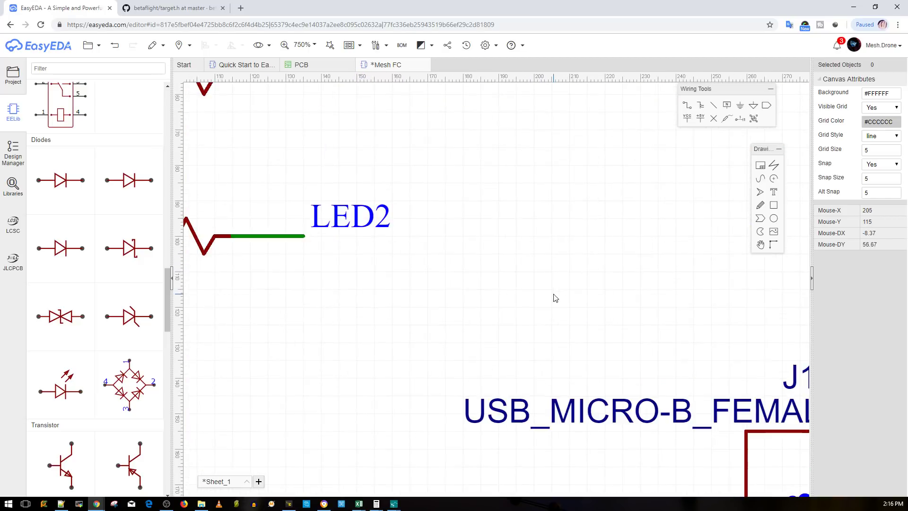
{"action": "scroll", "coordinate": [607, 297], "scroll_direction": "down", "scroll_amount": 5}
{"action": "right_click_drag", "start_coordinate": [649, 256], "coordinate": [350, 254]}
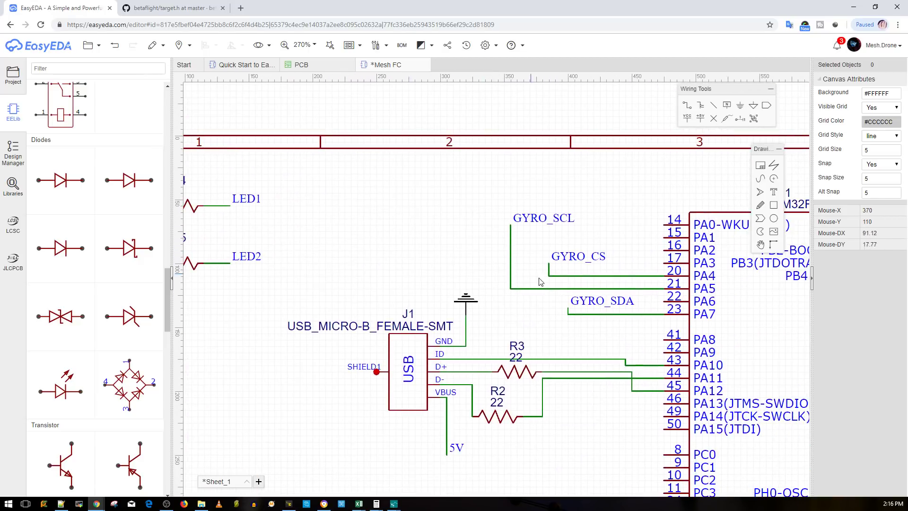
{"action": "scroll", "coordinate": [379, 265], "scroll_direction": "down", "scroll_amount": 3}
{"action": "scroll", "coordinate": [399, 272], "scroll_direction": "up", "scroll_amount": 2}
{"action": "scroll", "coordinate": [425, 284], "scroll_direction": "down", "scroll_amount": 4}
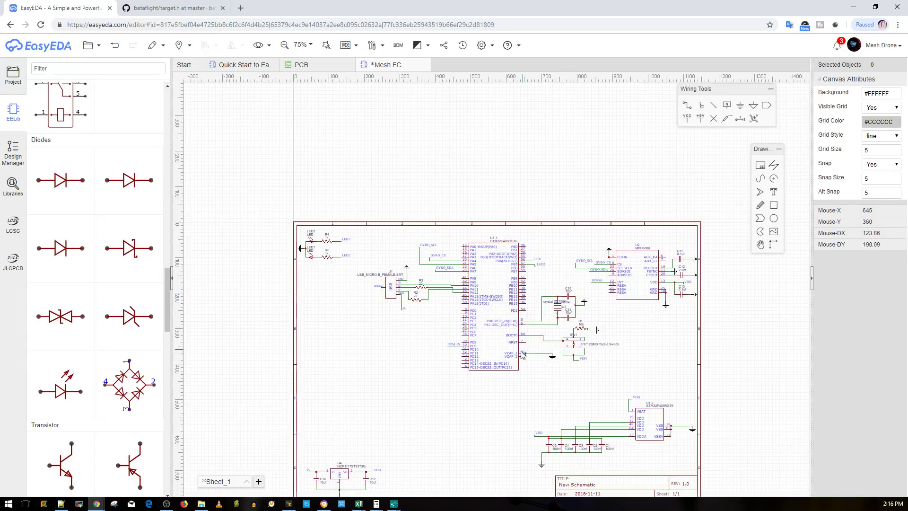
{"action": "scroll", "coordinate": [489, 283], "scroll_direction": "up", "scroll_amount": 5}
{"action": "right_click_drag", "start_coordinate": [487, 263], "coordinate": [523, 361]}
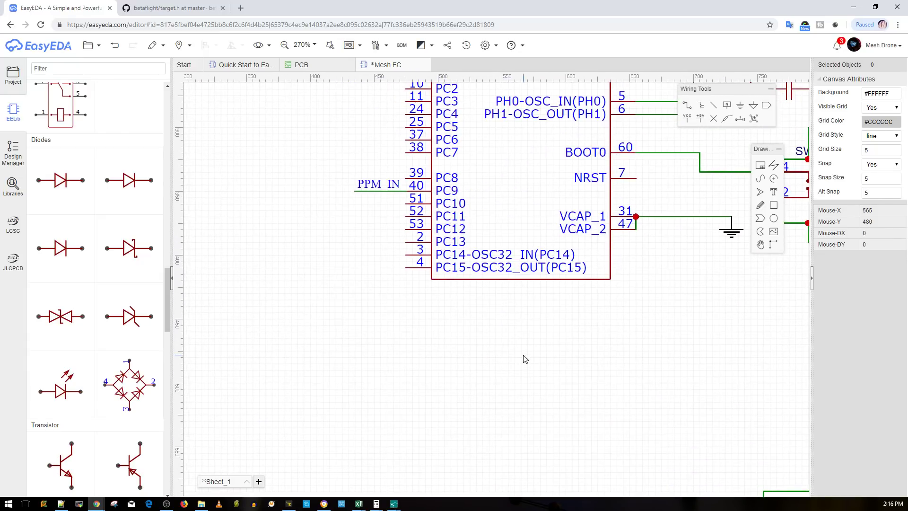
{"action": "scroll", "coordinate": [530, 347], "scroll_direction": "down", "scroll_amount": 3}
{"action": "right_click_drag", "start_coordinate": [649, 321], "coordinate": [504, 391]}
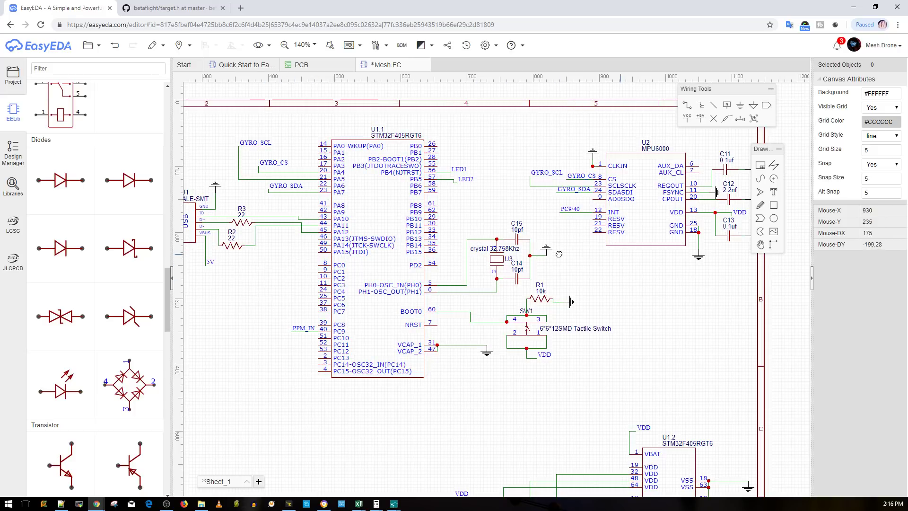
{"action": "right_click_drag", "start_coordinate": [626, 262], "coordinate": [425, 277]}
{"action": "right_click_drag", "start_coordinate": [358, 245], "coordinate": [422, 249]}
- Zoom around and bring the J1 USB connector into view
{"action": "scroll", "coordinate": [422, 248], "scroll_direction": "up", "scroll_amount": 2}
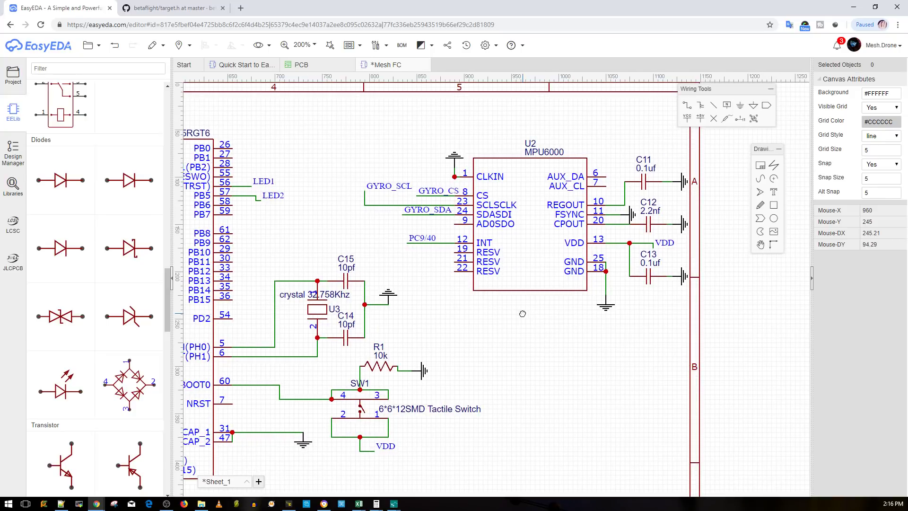
{"action": "scroll", "coordinate": [475, 312], "scroll_direction": "up", "scroll_amount": 1}
{"action": "scroll", "coordinate": [459, 317], "scroll_direction": "down", "scroll_amount": 3}
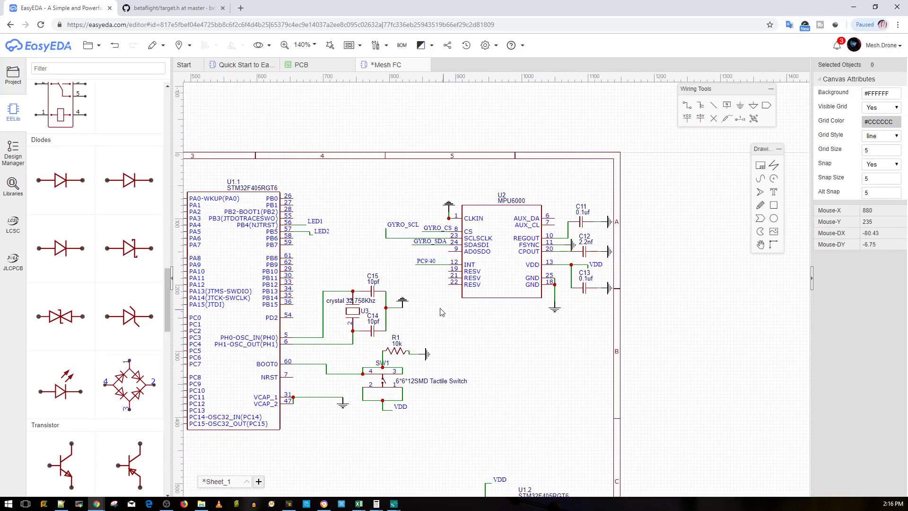
{"action": "scroll", "coordinate": [414, 278], "scroll_direction": "up", "scroll_amount": 2}
{"action": "right_click_drag", "start_coordinate": [329, 347], "coordinate": [468, 308]}
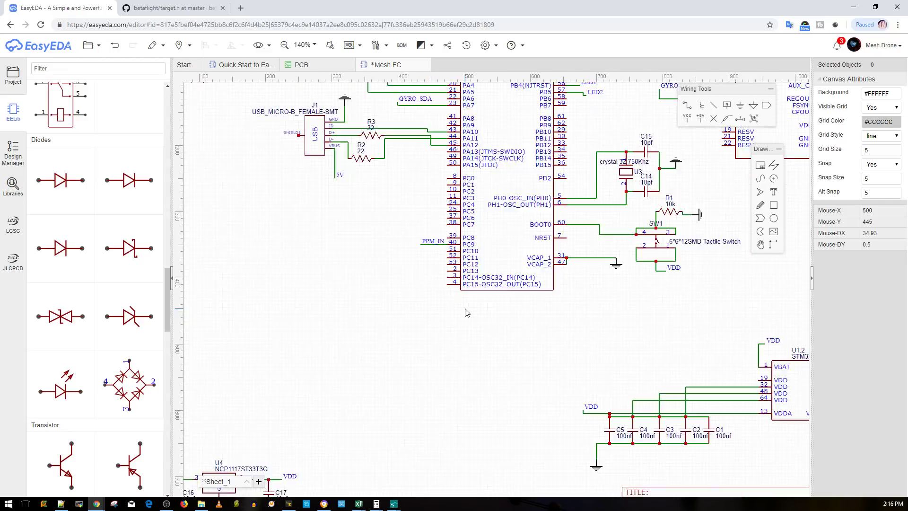
{"action": "scroll", "coordinate": [466, 310], "scroll_direction": "down", "scroll_amount": 3}
{"action": "scroll", "coordinate": [482, 308], "scroll_direction": "up", "scroll_amount": 2}
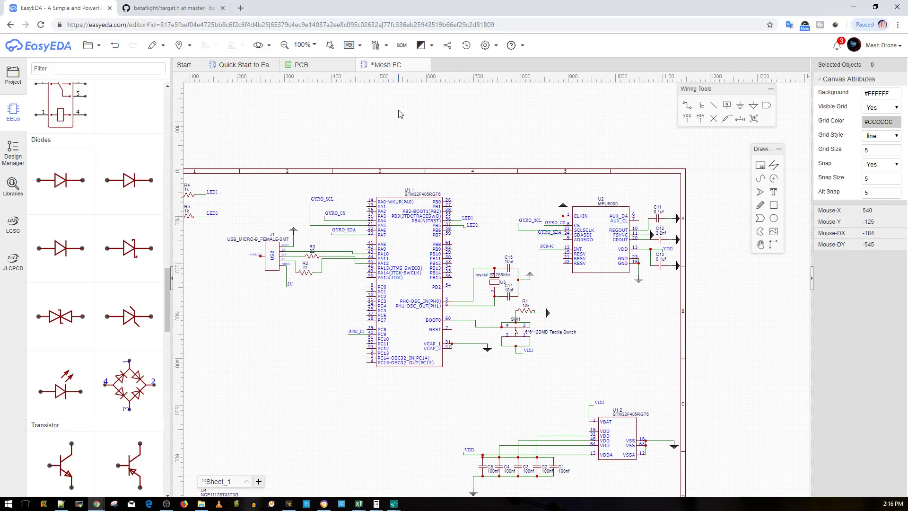
- Save the Mesh FC schematic with Ctrl+S
{"action": "key", "text": "ctrl+s"}
- Recentre the saved sheet, then open the Tools dropdown listing Cross Probe, Footprint Manager and Simulation
{"action": "scroll", "coordinate": [381, 299], "scroll_direction": "down", "scroll_amount": 3}
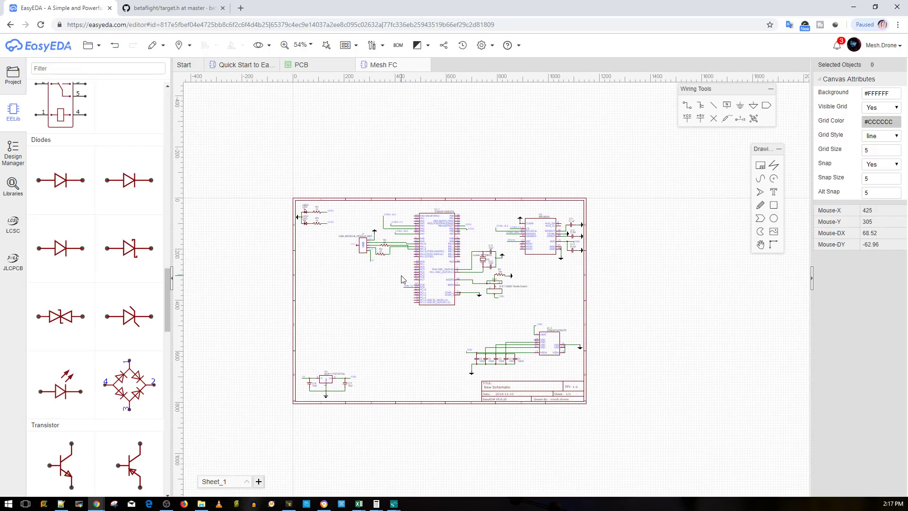
{"action": "scroll", "coordinate": [401, 279], "scroll_direction": "up", "scroll_amount": 3}
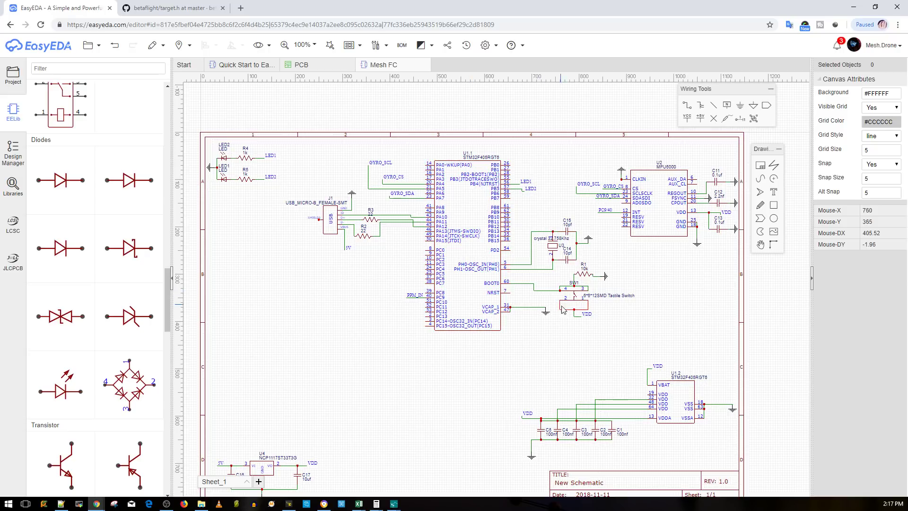
{"action": "scroll", "coordinate": [473, 308], "scroll_direction": "up", "scroll_amount": 2}
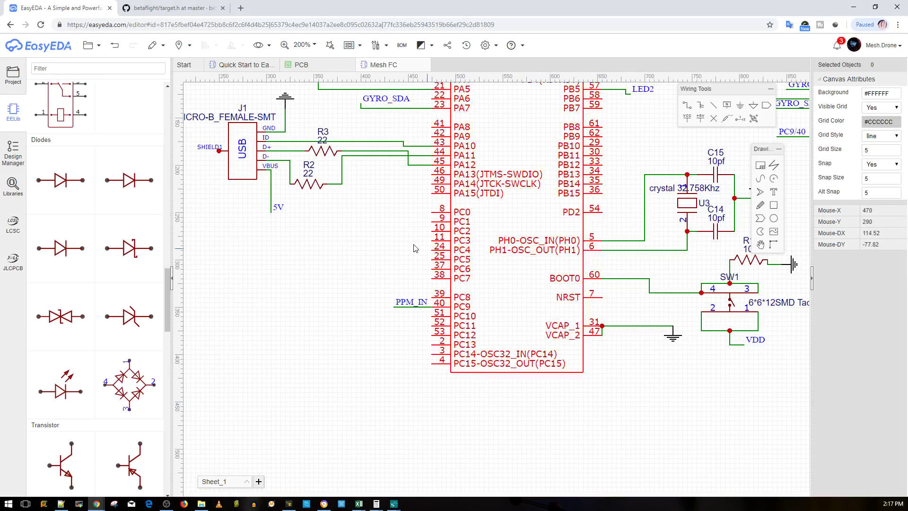
{"action": "scroll", "coordinate": [396, 263], "scroll_direction": "down", "scroll_amount": 2}
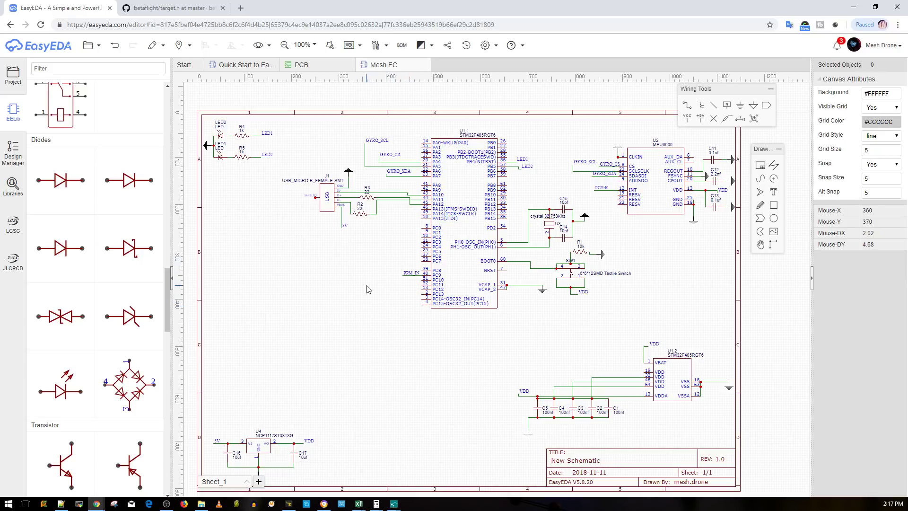
{"action": "scroll", "coordinate": [439, 309], "scroll_direction": "down", "scroll_amount": 3}
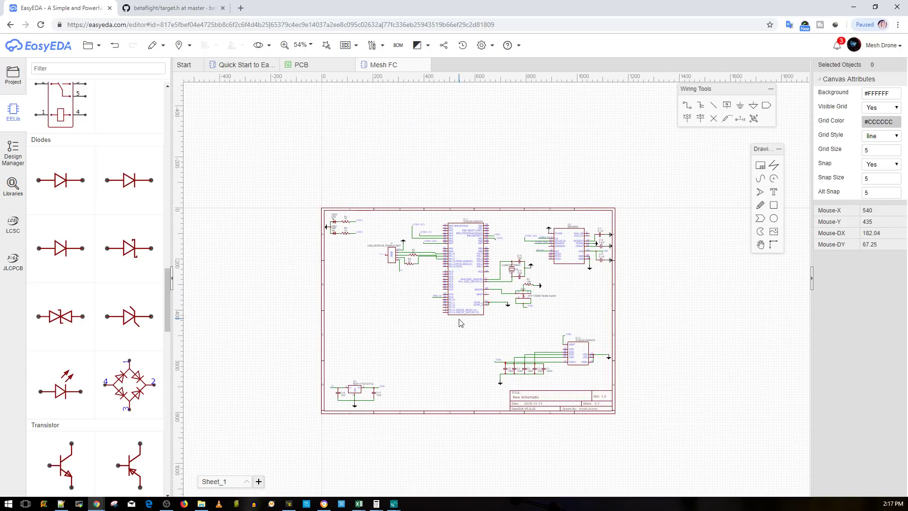
{"action": "scroll", "coordinate": [466, 325], "scroll_direction": "down", "scroll_amount": 2}
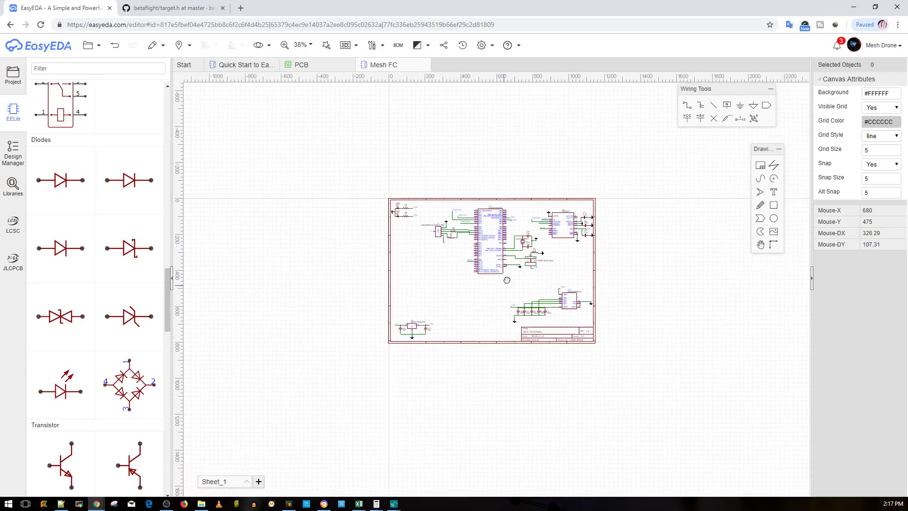
{"action": "scroll", "coordinate": [461, 269], "scroll_direction": "up", "scroll_amount": 4}
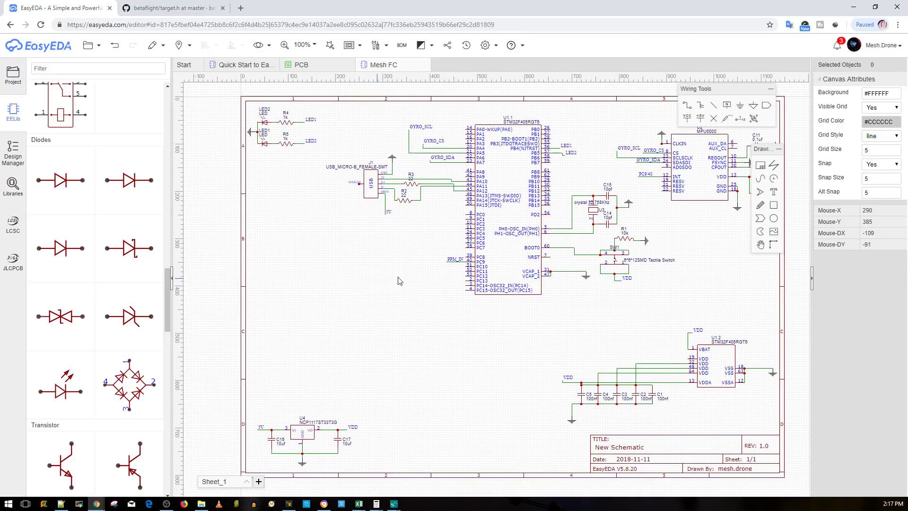
{"action": "right_click_drag", "start_coordinate": [512, 294], "coordinate": [459, 331]}
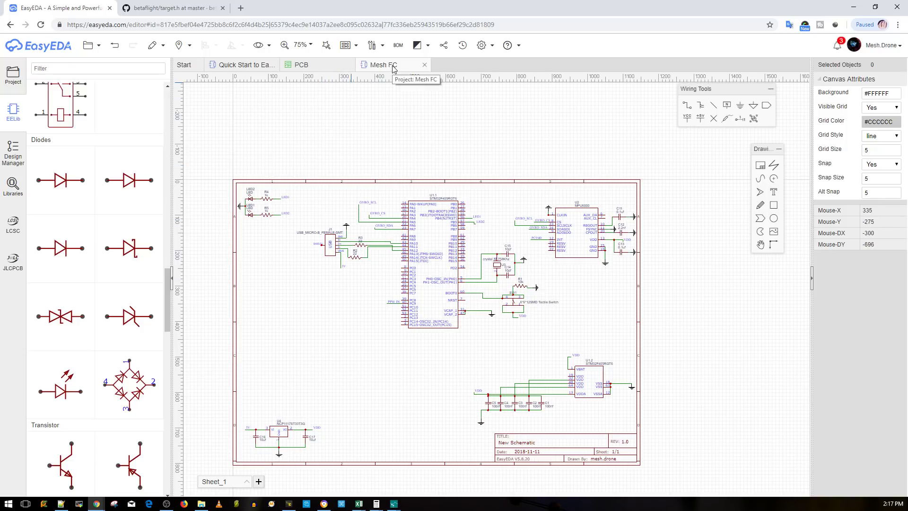
{"action": "scroll", "coordinate": [438, 220], "scroll_direction": "up", "scroll_amount": 3}
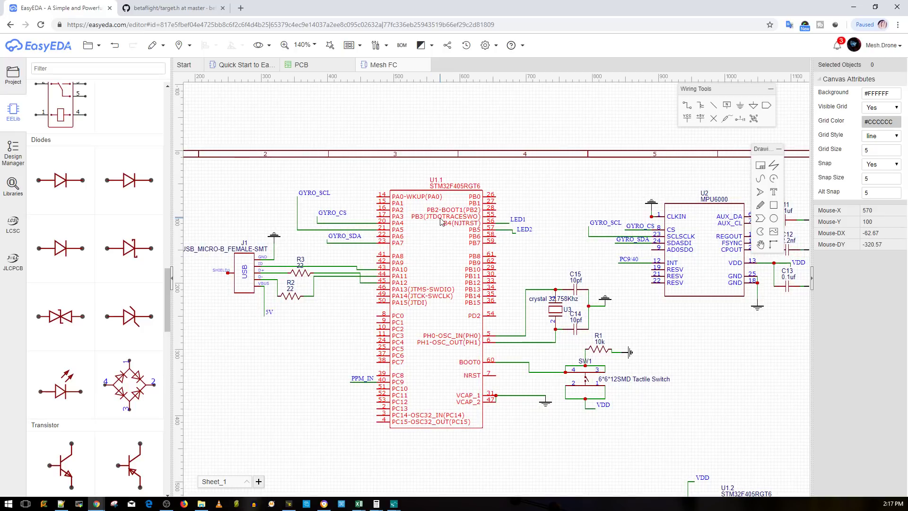
{"action": "scroll", "coordinate": [394, 195], "scroll_direction": "down", "scroll_amount": 3}
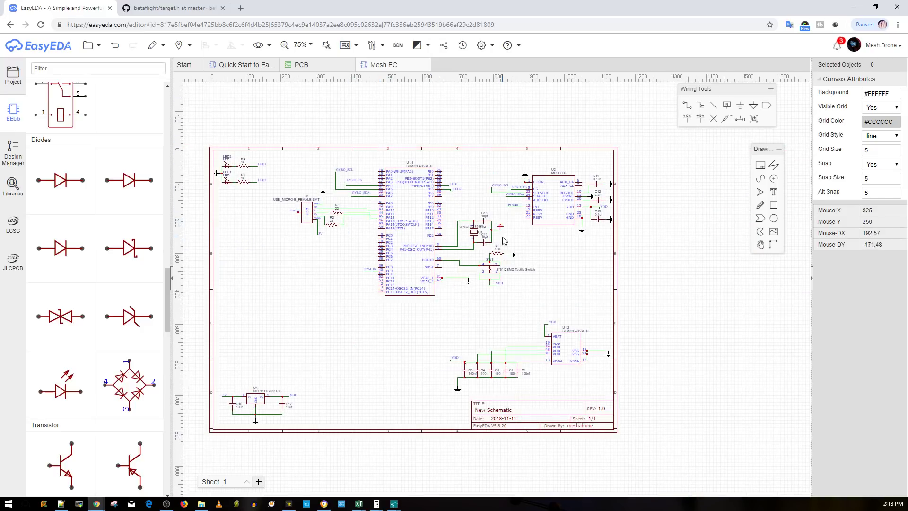
{"action": "right_click_drag", "start_coordinate": [382, 279], "coordinate": [402, 279]}
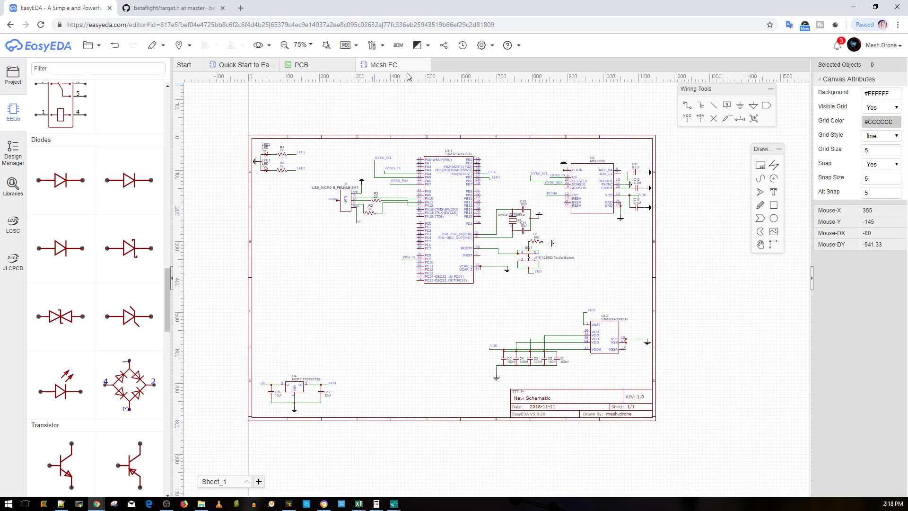
{"action": "left_click", "coordinate": [373, 45]}
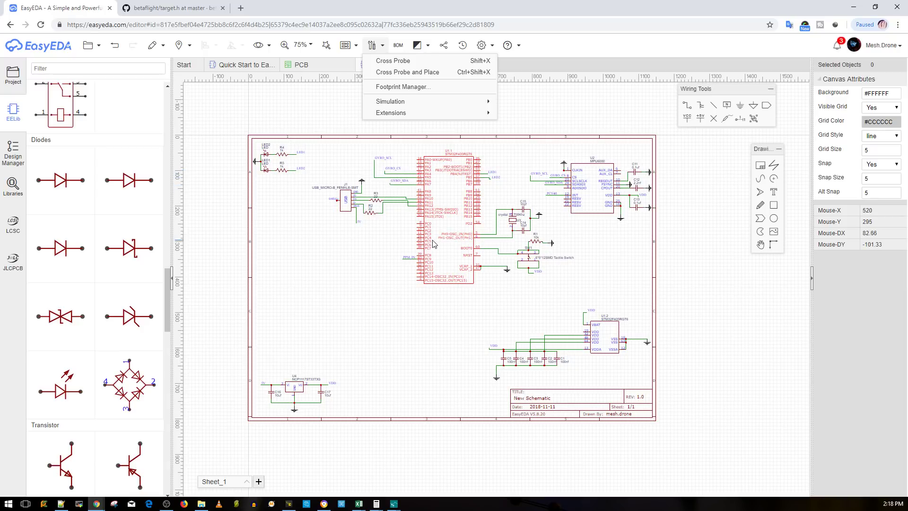
- Zoom in on the PPM_IN net at PC9, close the tools list, and centre the whole sheet
{"action": "scroll", "coordinate": [416, 251], "scroll_direction": "up", "scroll_amount": 5}
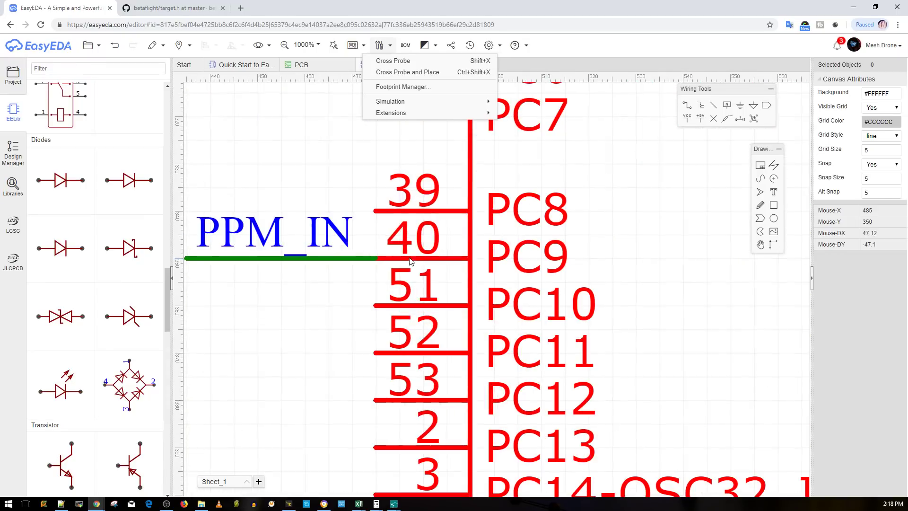
{"action": "scroll", "coordinate": [370, 199], "scroll_direction": "down", "scroll_amount": 4}
{"action": "right_click_drag", "start_coordinate": [562, 153], "coordinate": [544, 262]}
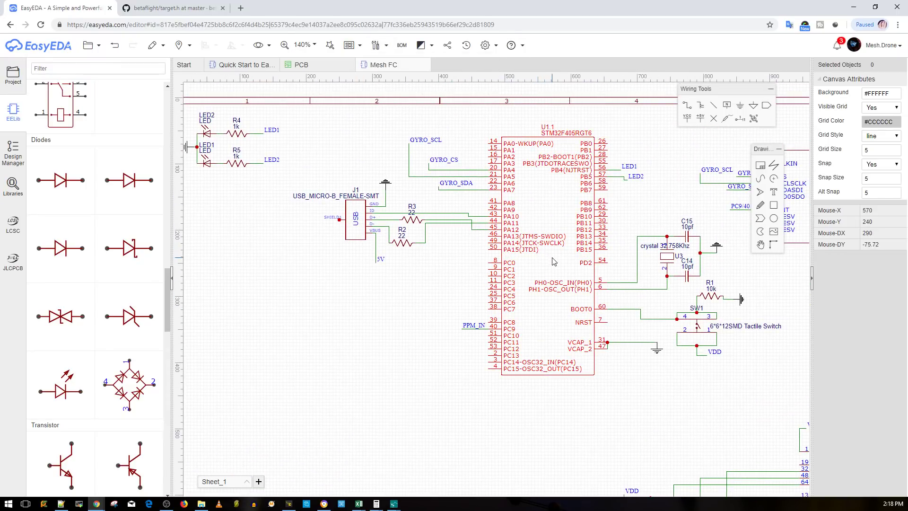
{"action": "scroll", "coordinate": [406, 258], "scroll_direction": "down", "scroll_amount": 4}
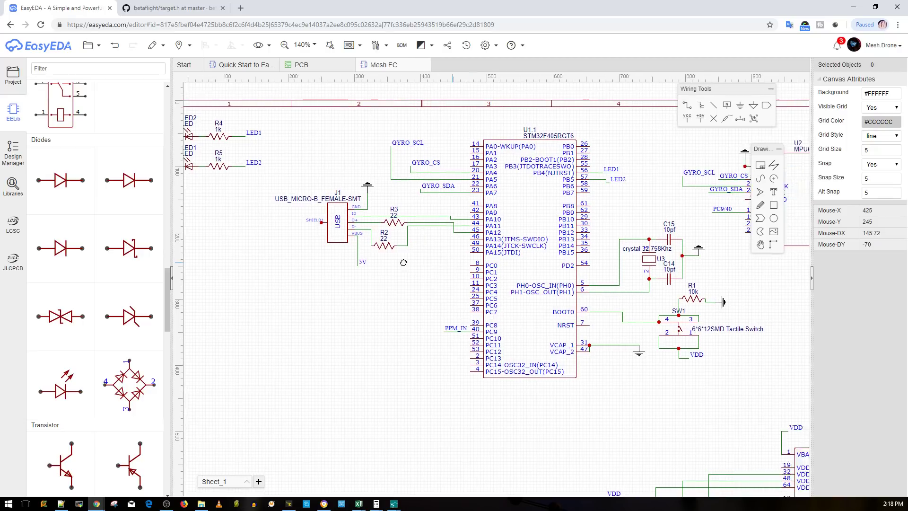
{"action": "right_click_drag", "start_coordinate": [340, 327], "coordinate": [363, 290]}
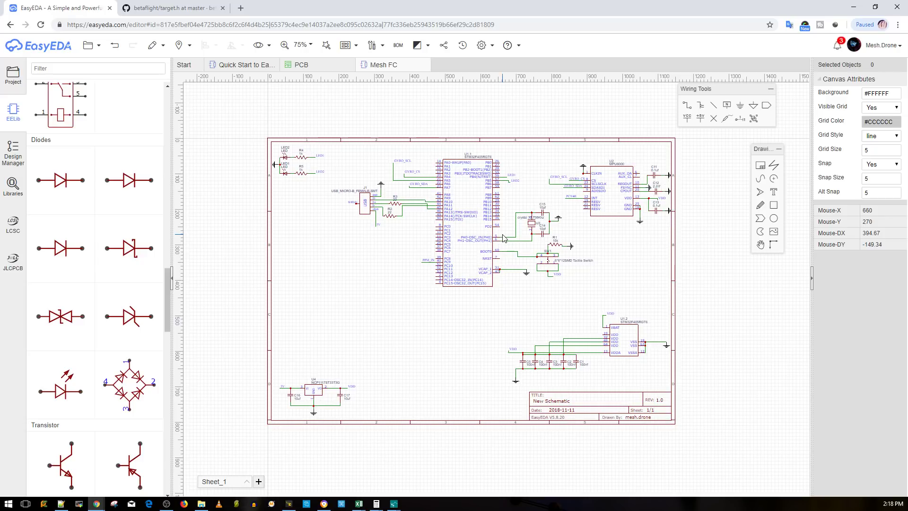
{"action": "scroll", "coordinate": [552, 193], "scroll_direction": "up", "scroll_amount": 3}
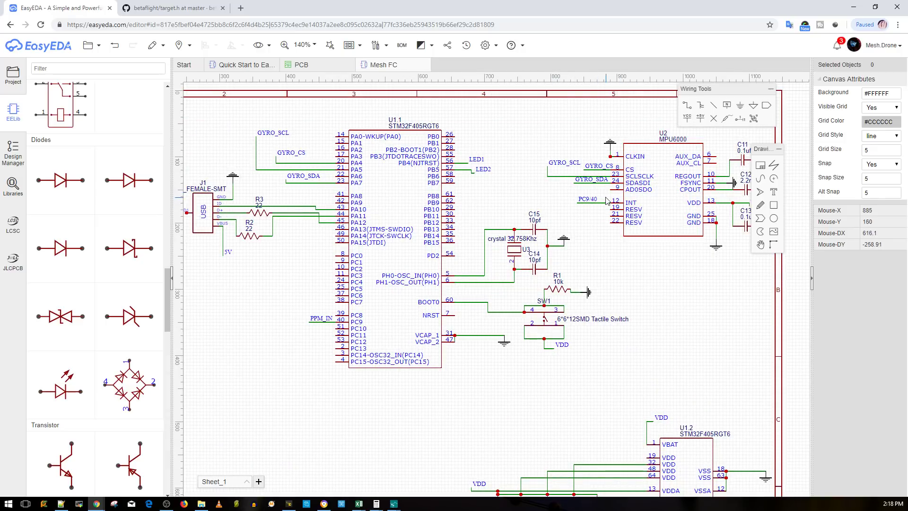
{"action": "scroll", "coordinate": [607, 201], "scroll_direction": "up", "scroll_amount": 5}
{"action": "scroll", "coordinate": [647, 213], "scroll_direction": "down", "scroll_amount": 3}
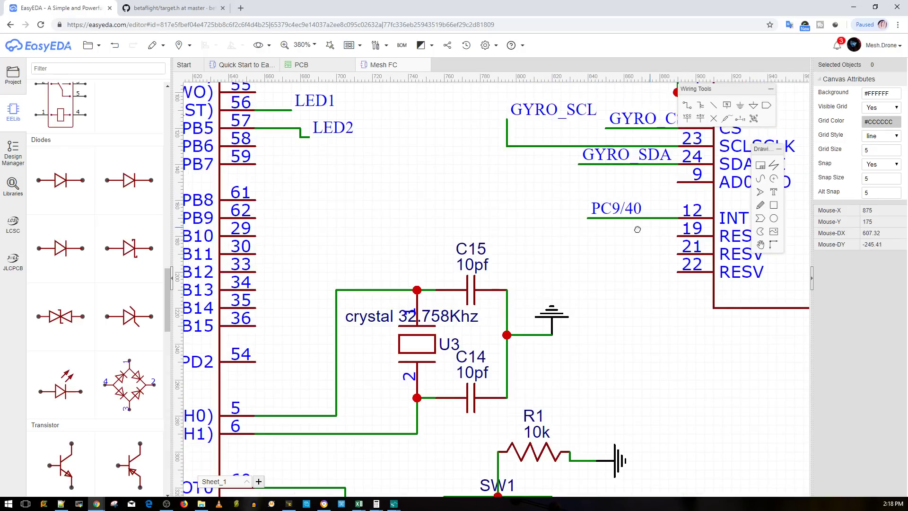
{"action": "scroll", "coordinate": [472, 308], "scroll_direction": "down", "scroll_amount": 1}
{"action": "scroll", "coordinate": [454, 312], "scroll_direction": "up", "scroll_amount": 3}
{"action": "scroll", "coordinate": [437, 301], "scroll_direction": "down", "scroll_amount": 3}
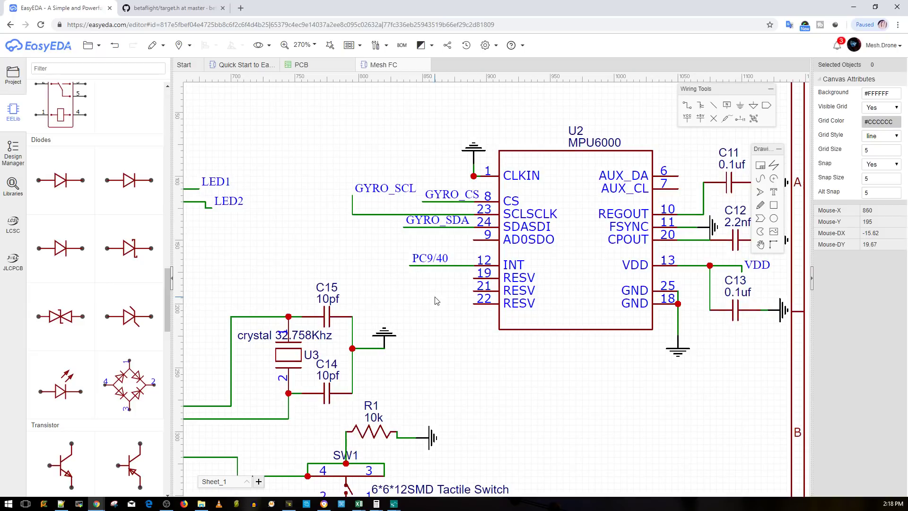
{"action": "scroll", "coordinate": [467, 324], "scroll_direction": "down", "scroll_amount": 4}
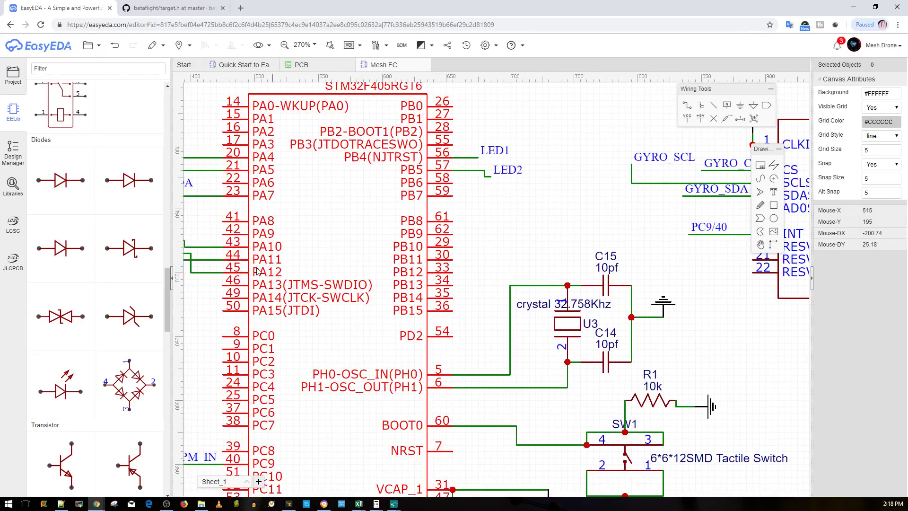
{"action": "right_click_drag", "start_coordinate": [243, 290], "coordinate": [379, 276]}
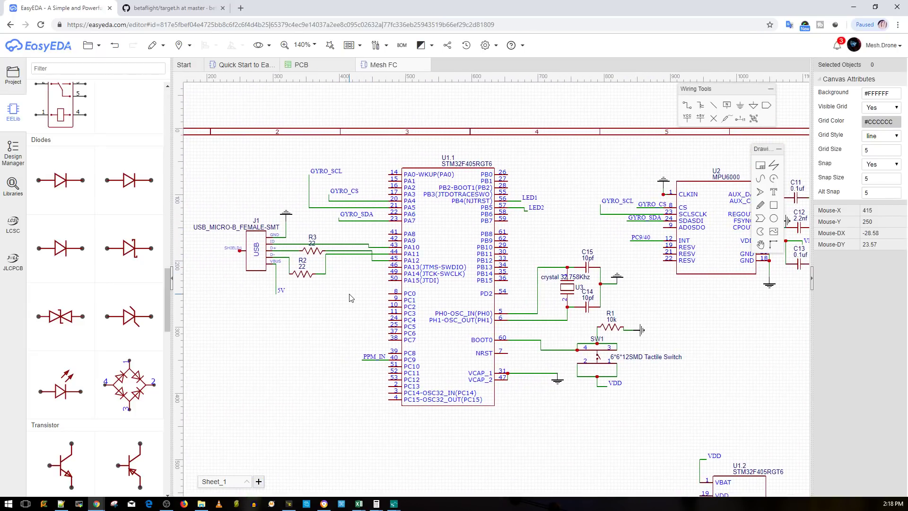
{"action": "right_click_drag", "start_coordinate": [332, 299], "coordinate": [356, 261]}
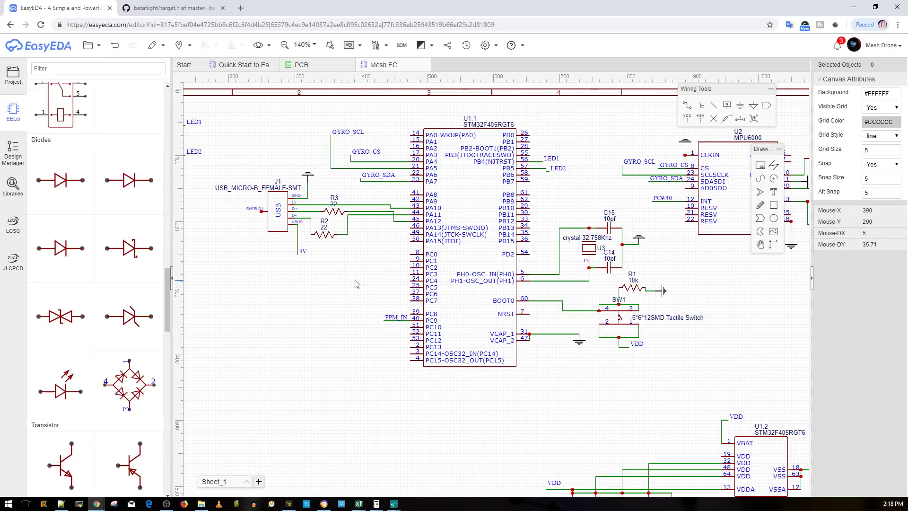
{"action": "scroll", "coordinate": [356, 284], "scroll_direction": "down", "scroll_amount": 3}
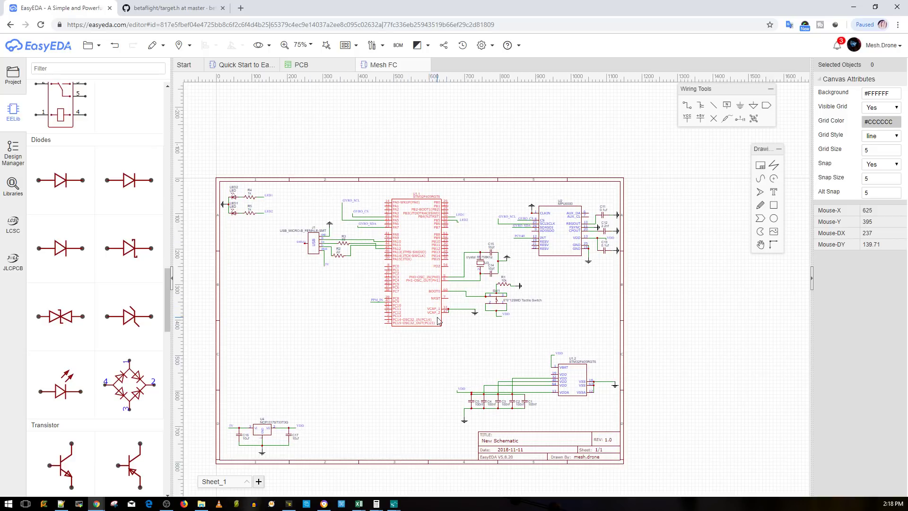
{"action": "scroll", "coordinate": [477, 310], "scroll_direction": "up", "scroll_amount": 5}
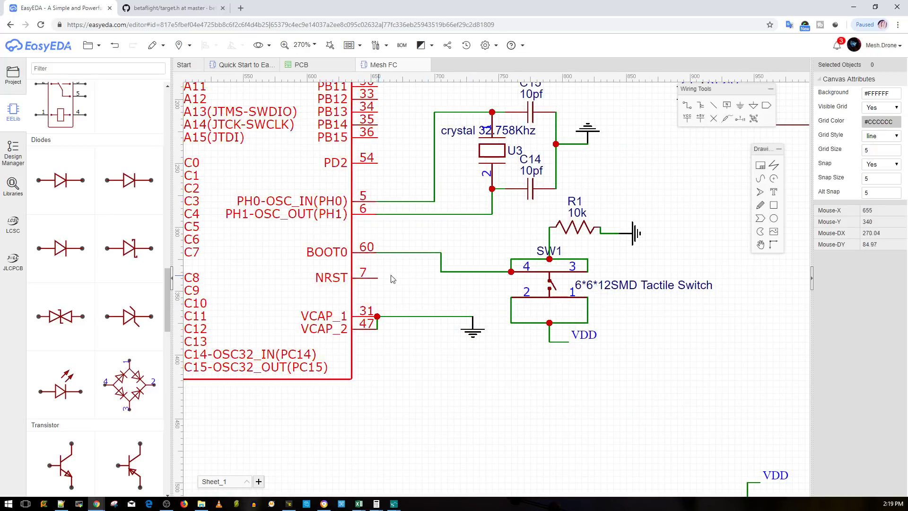
{"action": "scroll", "coordinate": [425, 340], "scroll_direction": "down", "scroll_amount": 5}
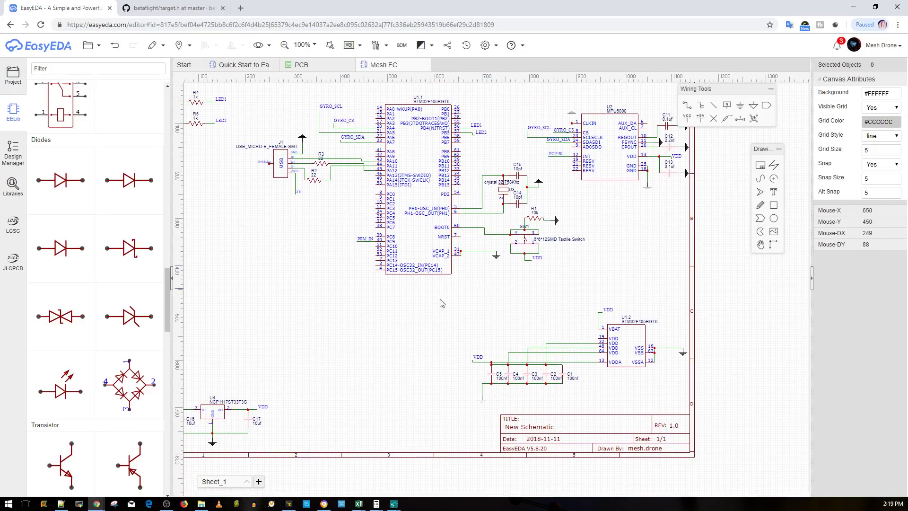
{"action": "scroll", "coordinate": [344, 339], "scroll_direction": "down", "scroll_amount": 1}
{"action": "right_click_drag", "start_coordinate": [400, 348], "coordinate": [284, 293]}
{"action": "scroll", "coordinate": [303, 293], "scroll_direction": "up", "scroll_amount": 4}
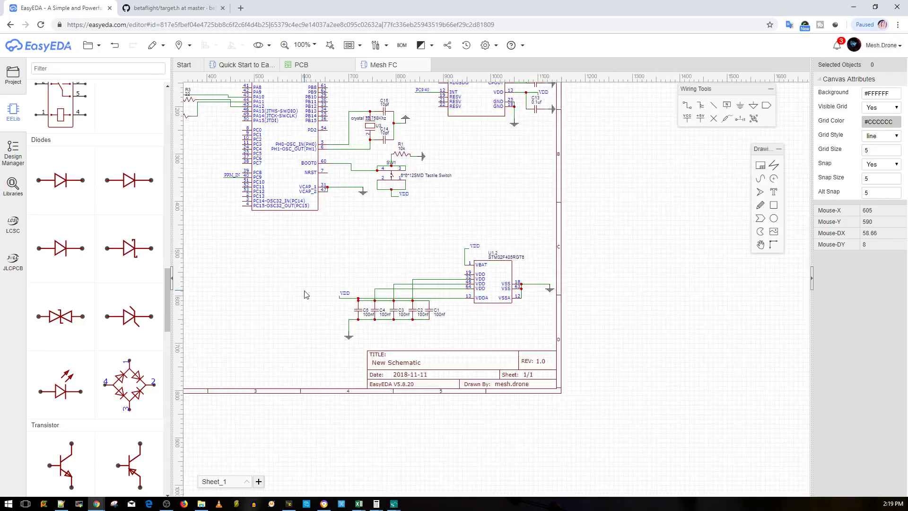
{"action": "scroll", "coordinate": [314, 293], "scroll_direction": "down", "scroll_amount": 1}
{"action": "scroll", "coordinate": [331, 282], "scroll_direction": "down", "scroll_amount": 3}
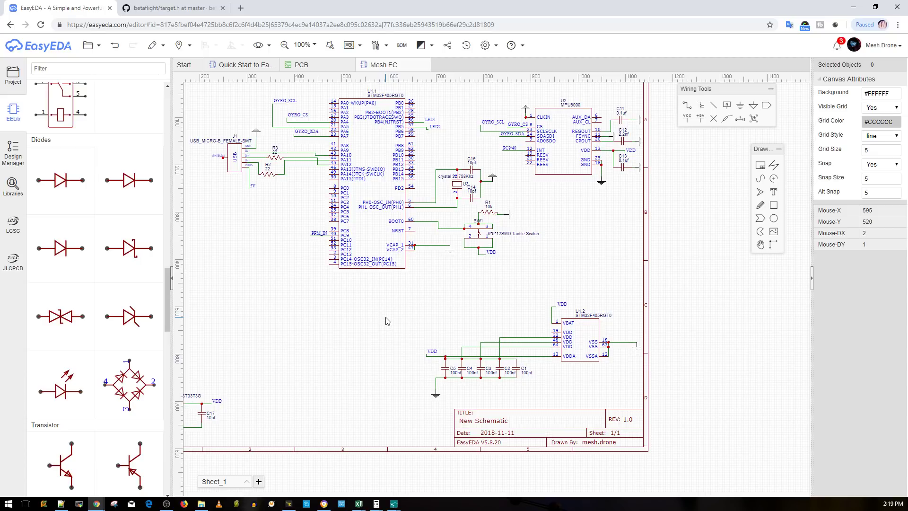
{"action": "right_click_drag", "start_coordinate": [332, 307], "coordinate": [400, 333]}
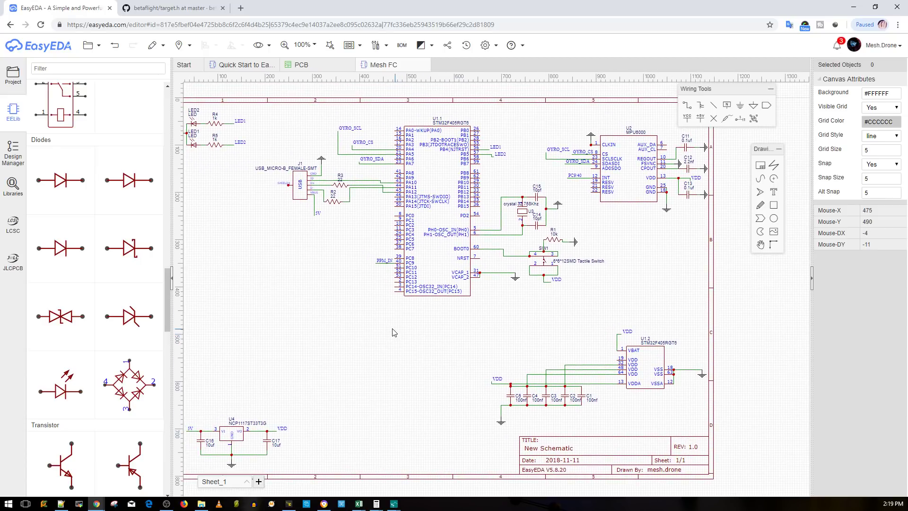